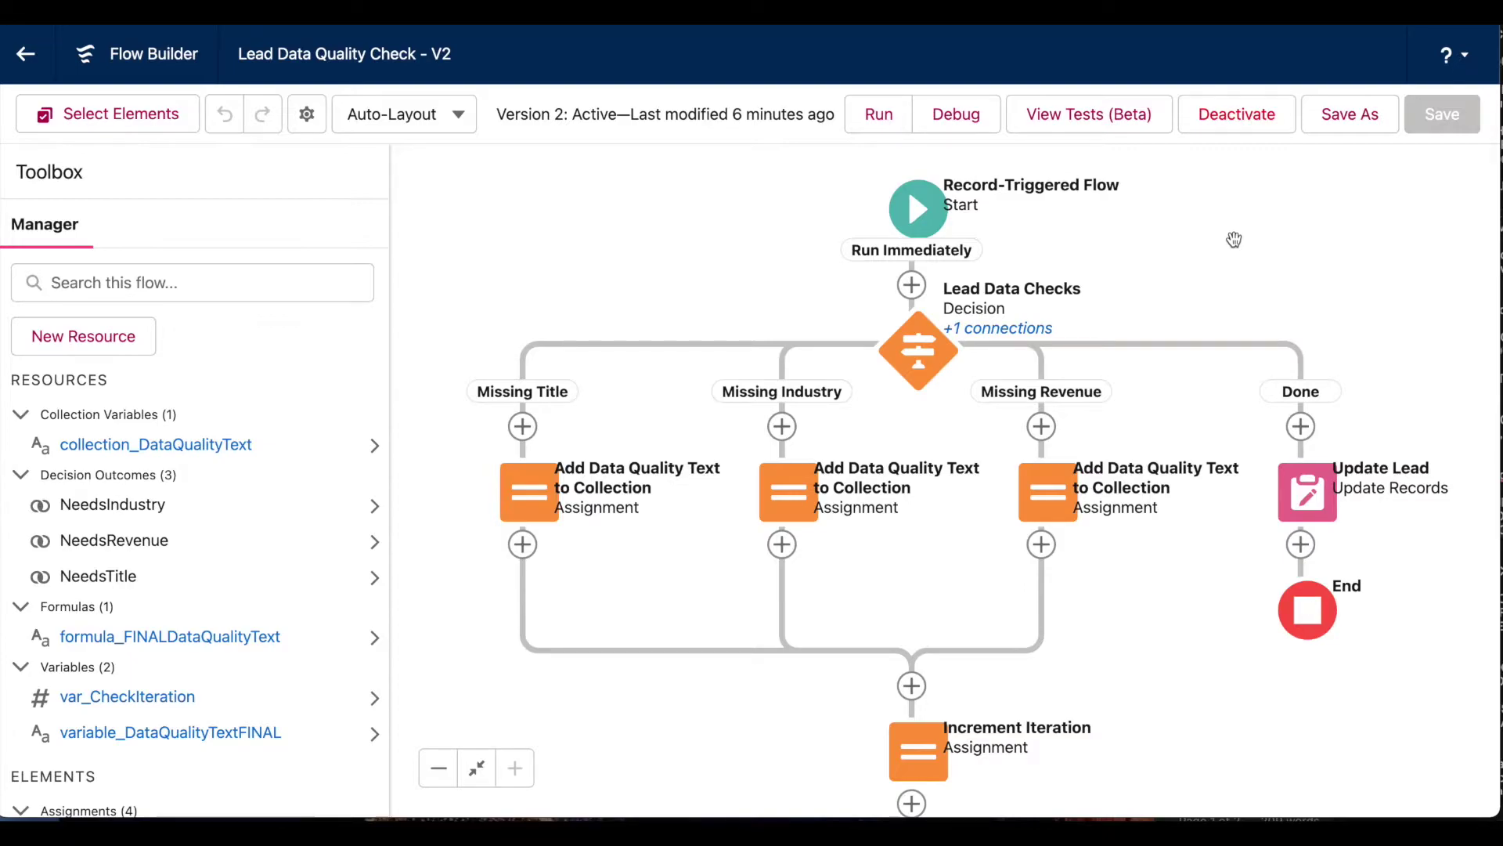
left_click(940, 210)
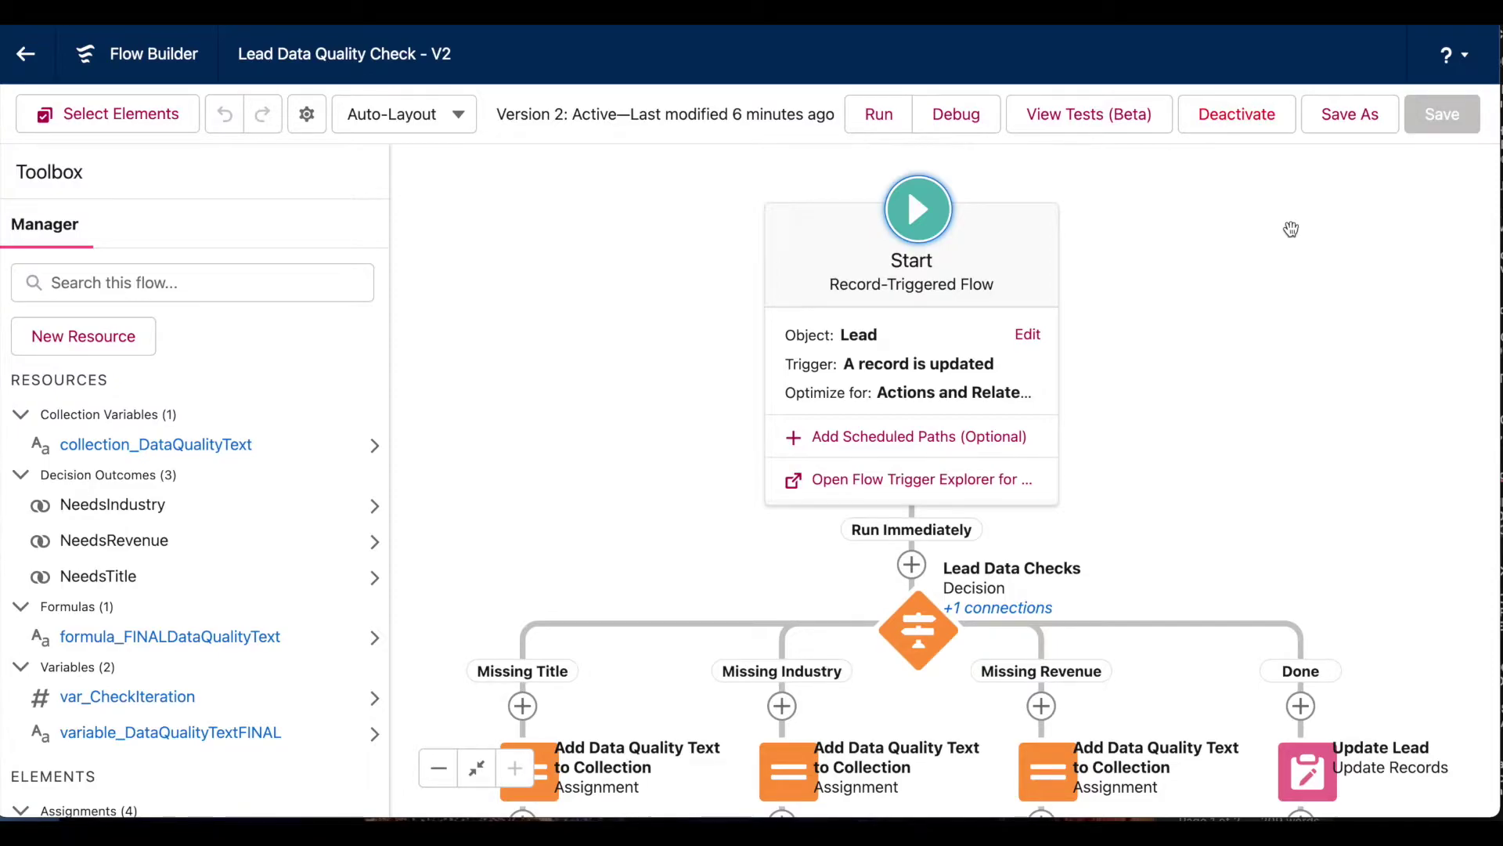
left_click(1291, 228)
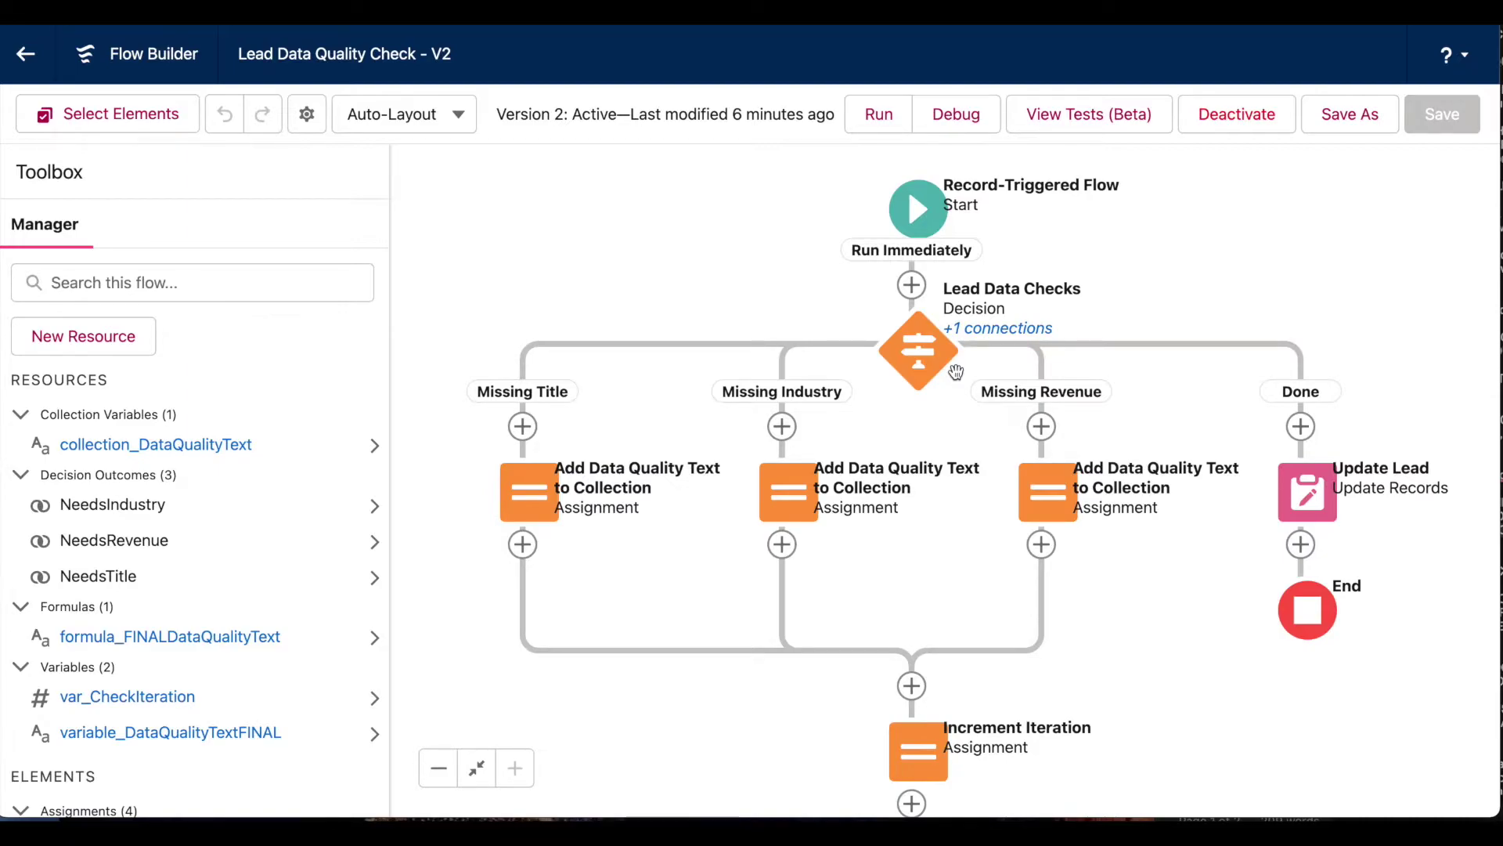
left_click_drag(1079, 533, 611, 520)
left_click(775, 541)
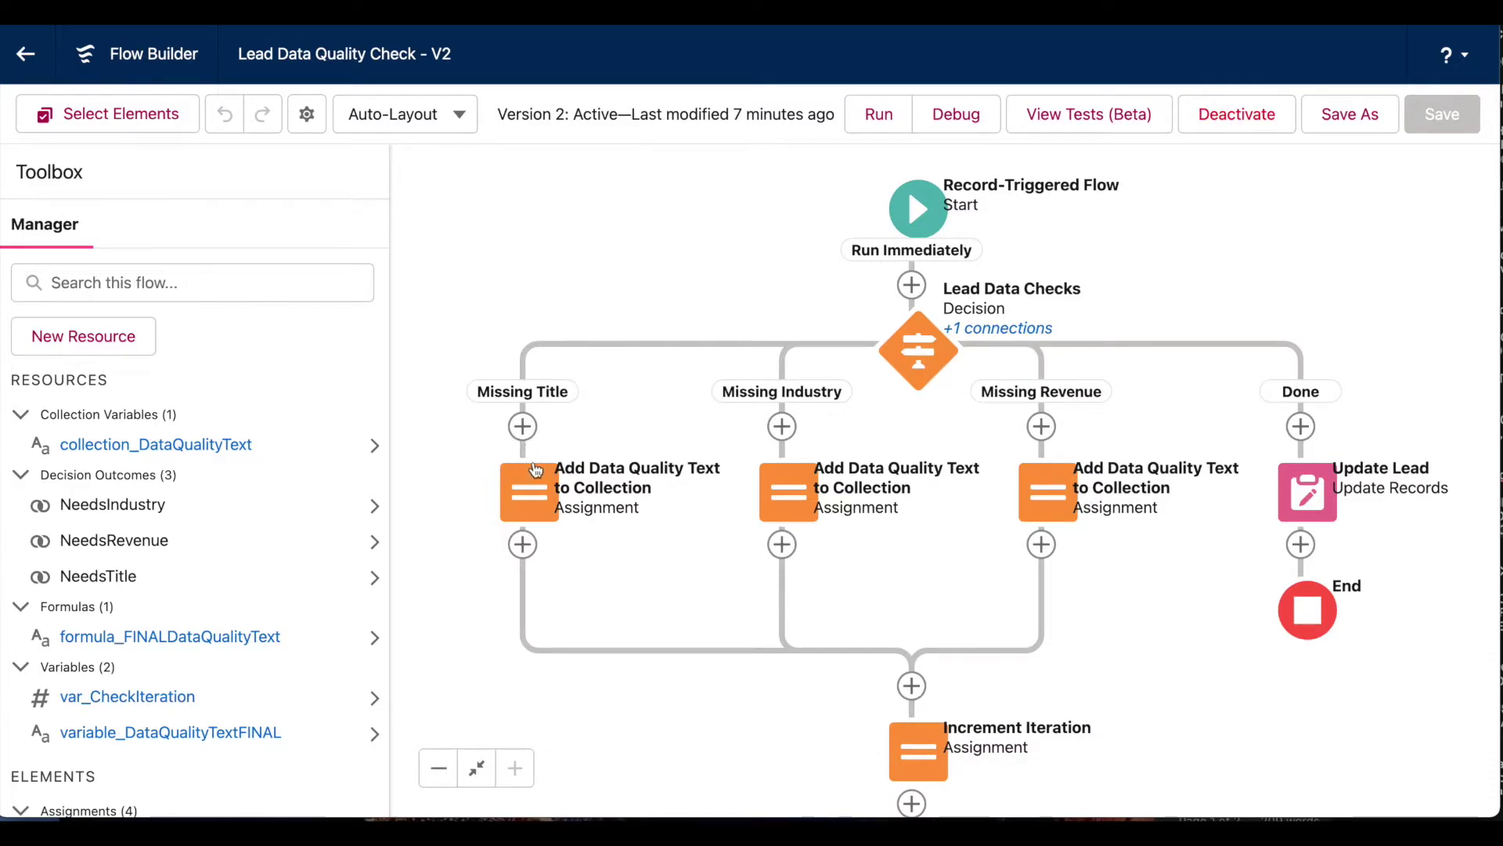
left_click(529, 492)
left_click(523, 708)
left_click(935, 457)
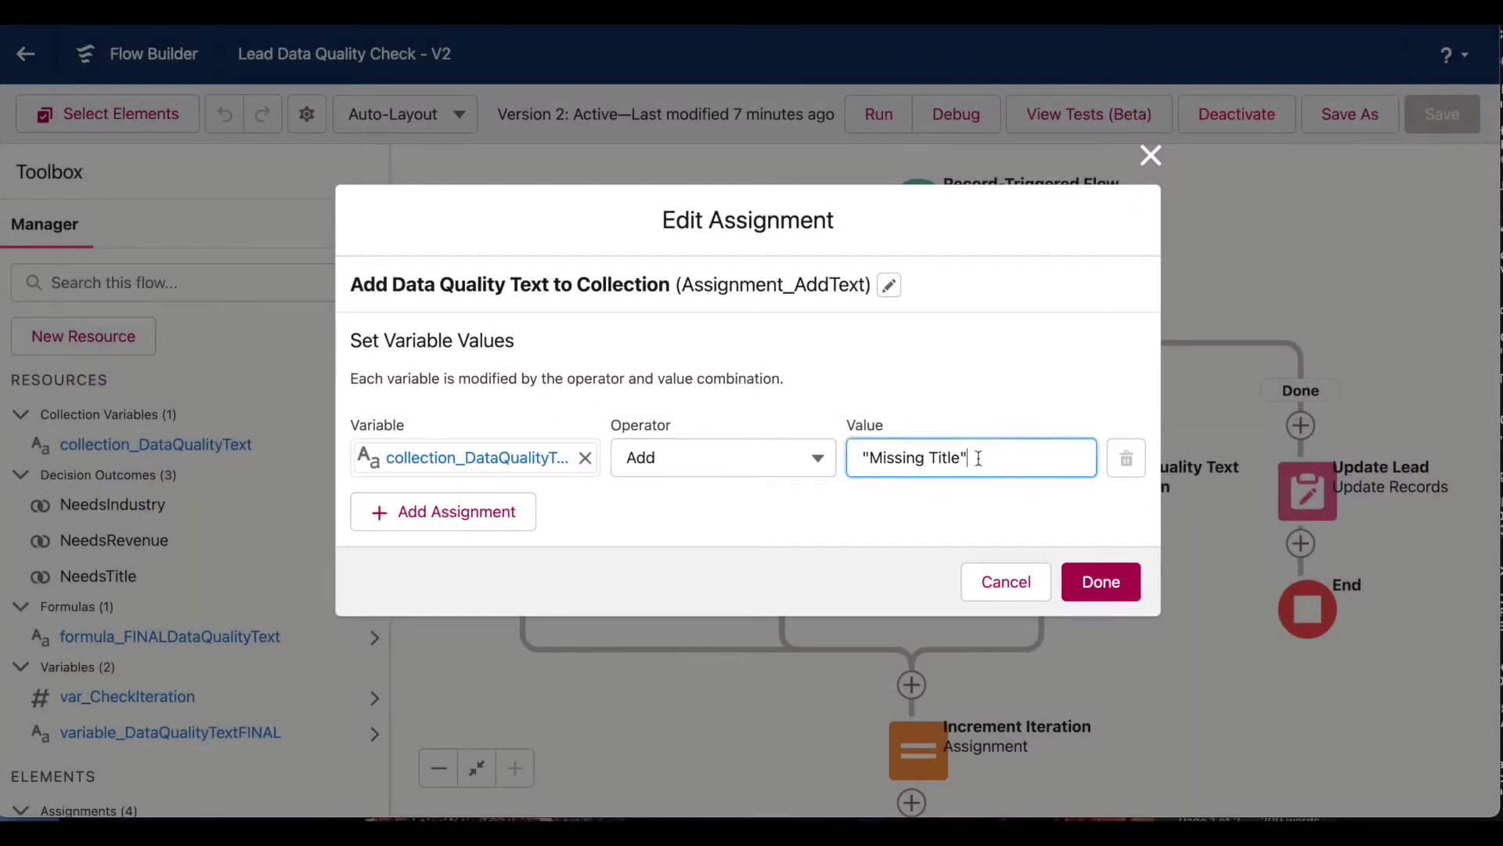
key("super+a")
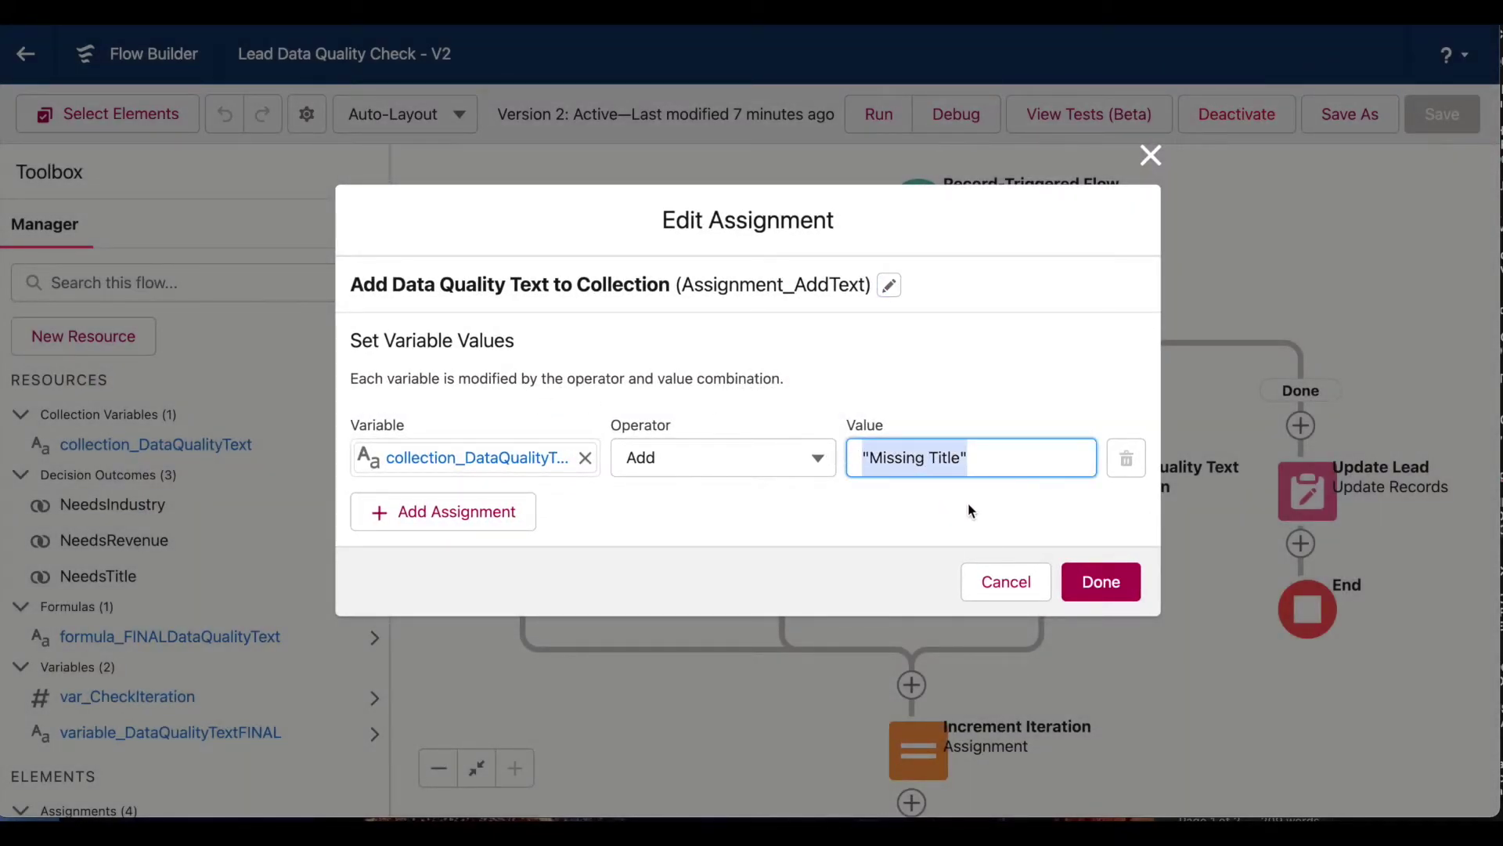
left_click(1004, 581)
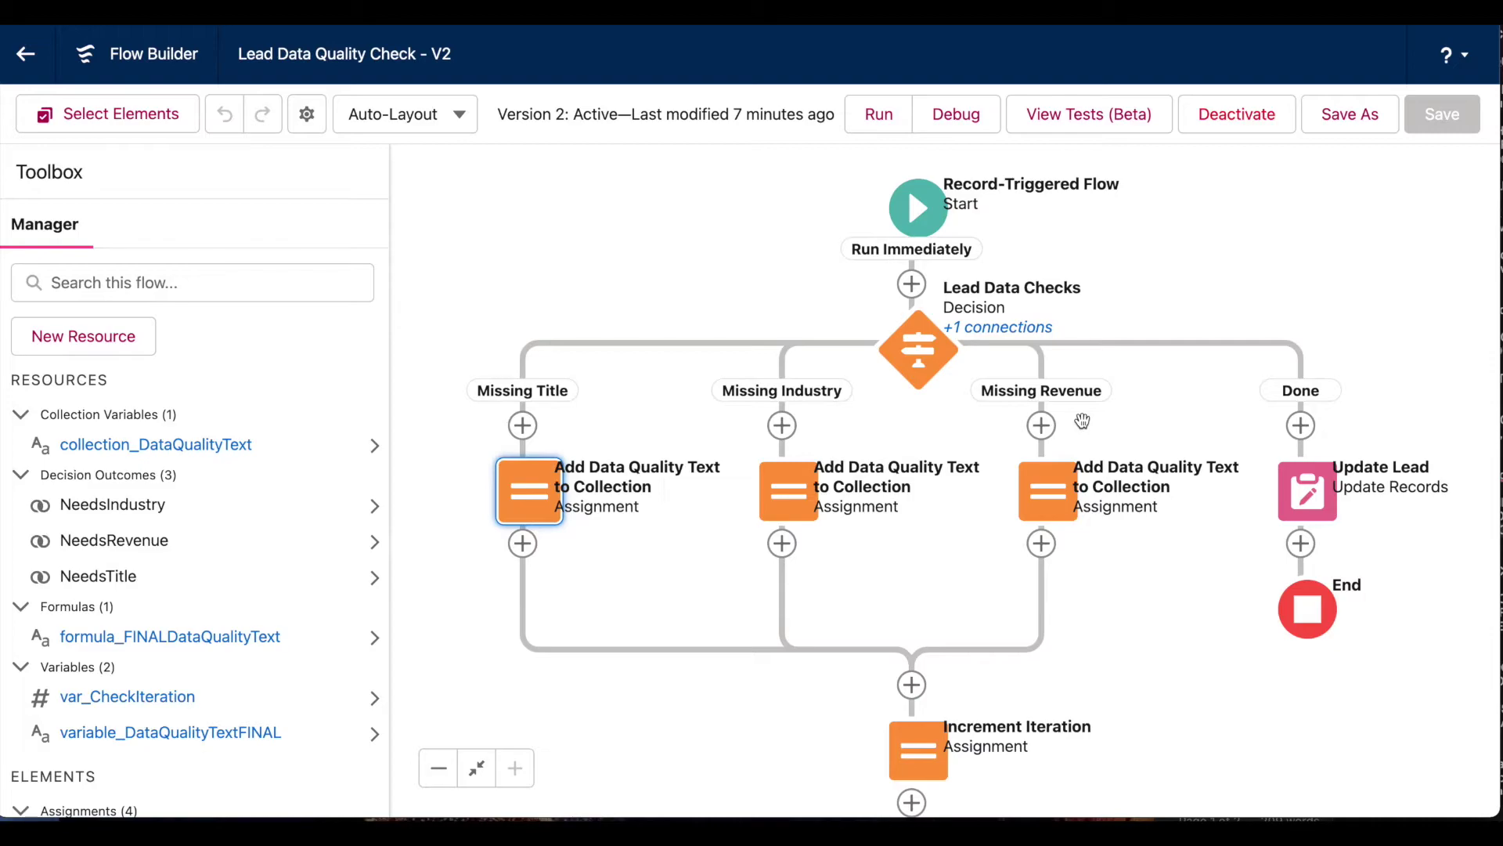
left_click(237, 458)
left_click(237, 458)
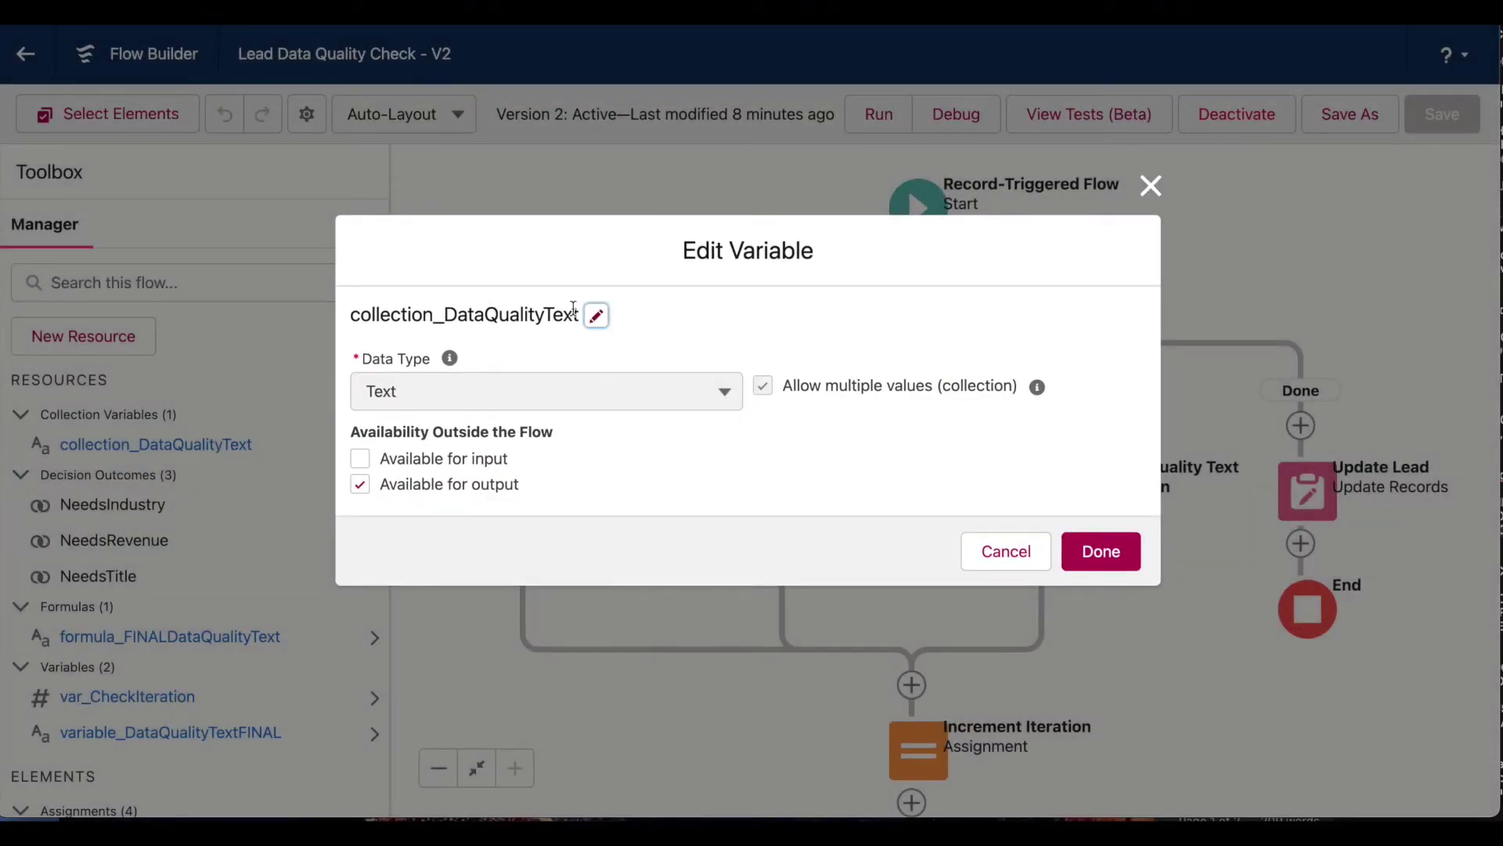
left_click_drag(578, 314, 356, 307)
left_click(536, 364)
left_click(1041, 548)
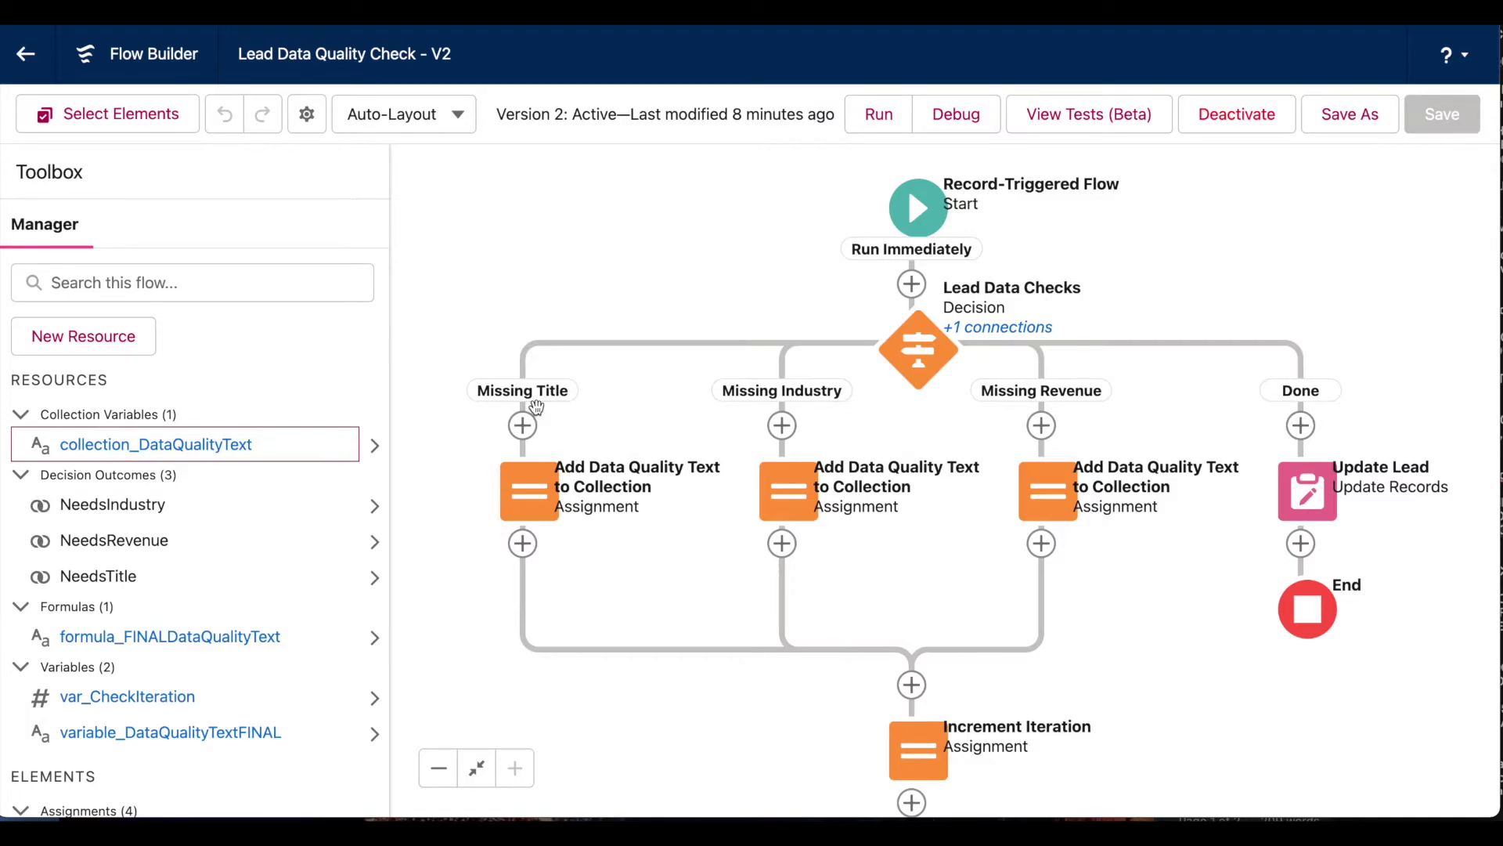
double_click(546, 480)
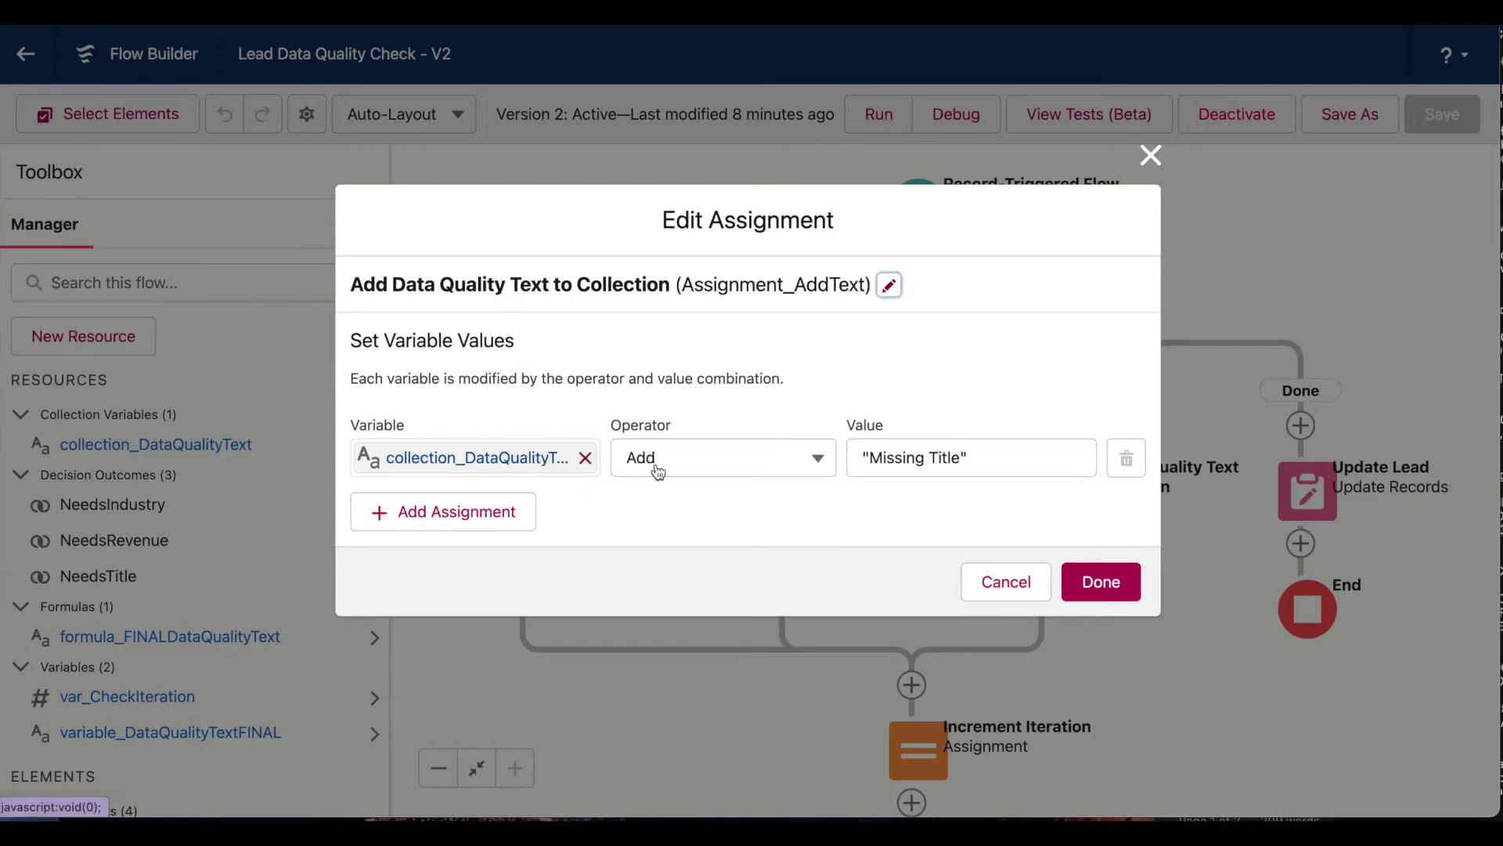
left_click_drag(1015, 468, 812, 462)
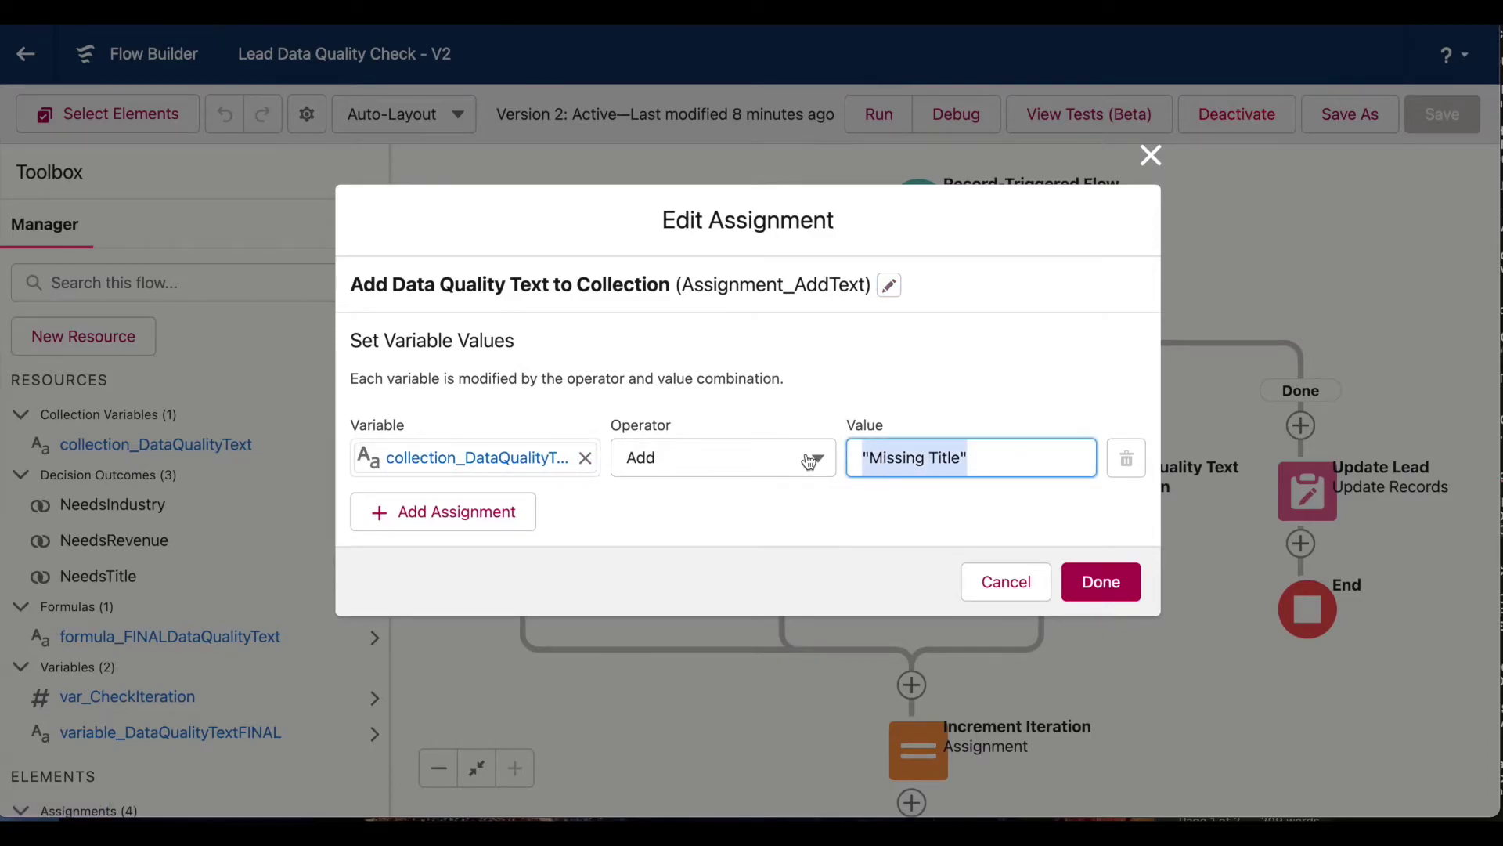
left_click(998, 579)
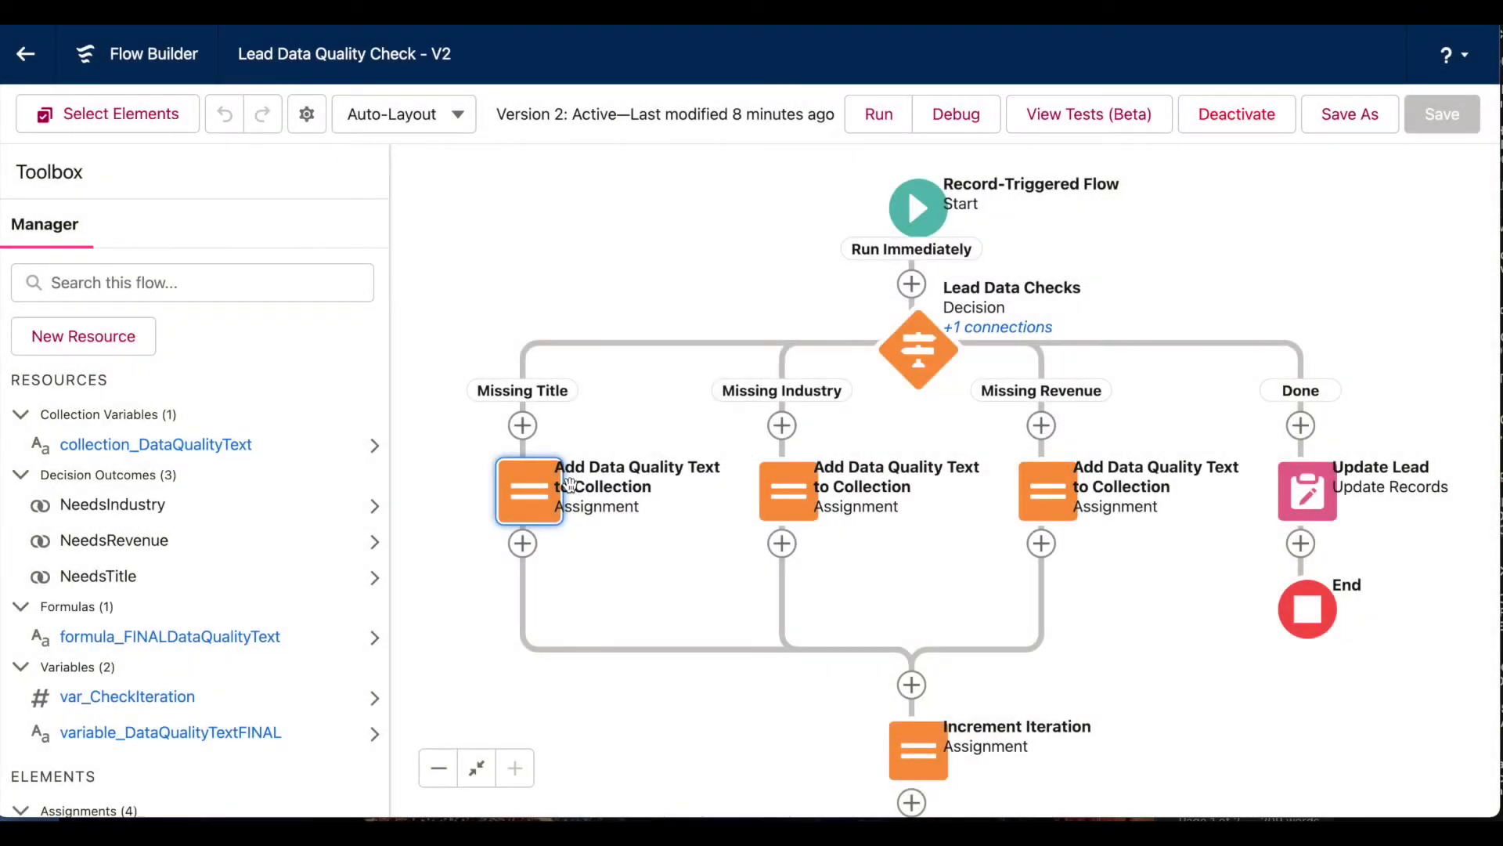
scroll(567, 559, "down", 1)
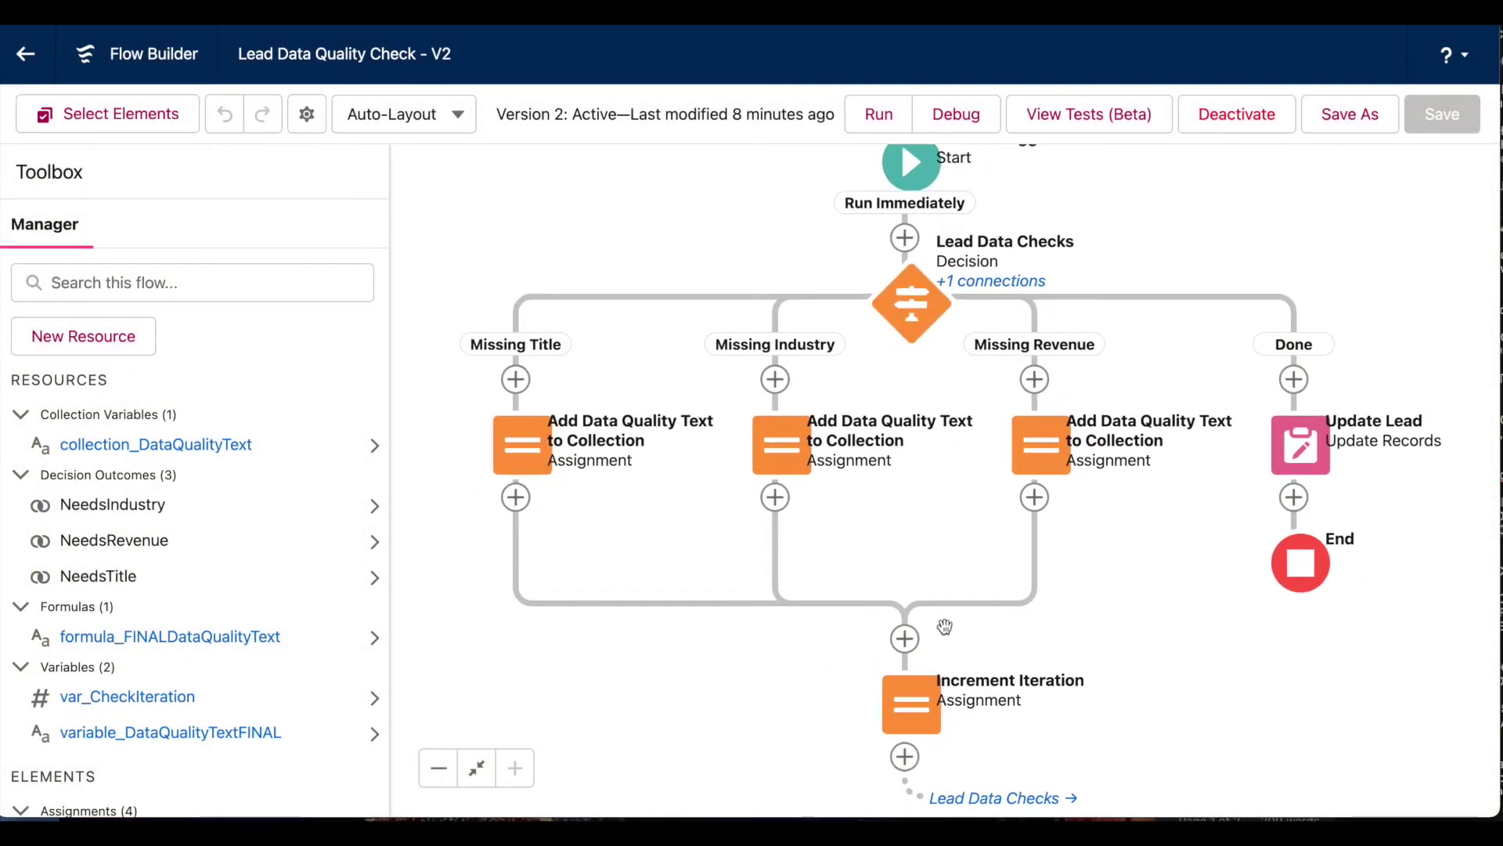
scroll(1015, 710, "down", 1)
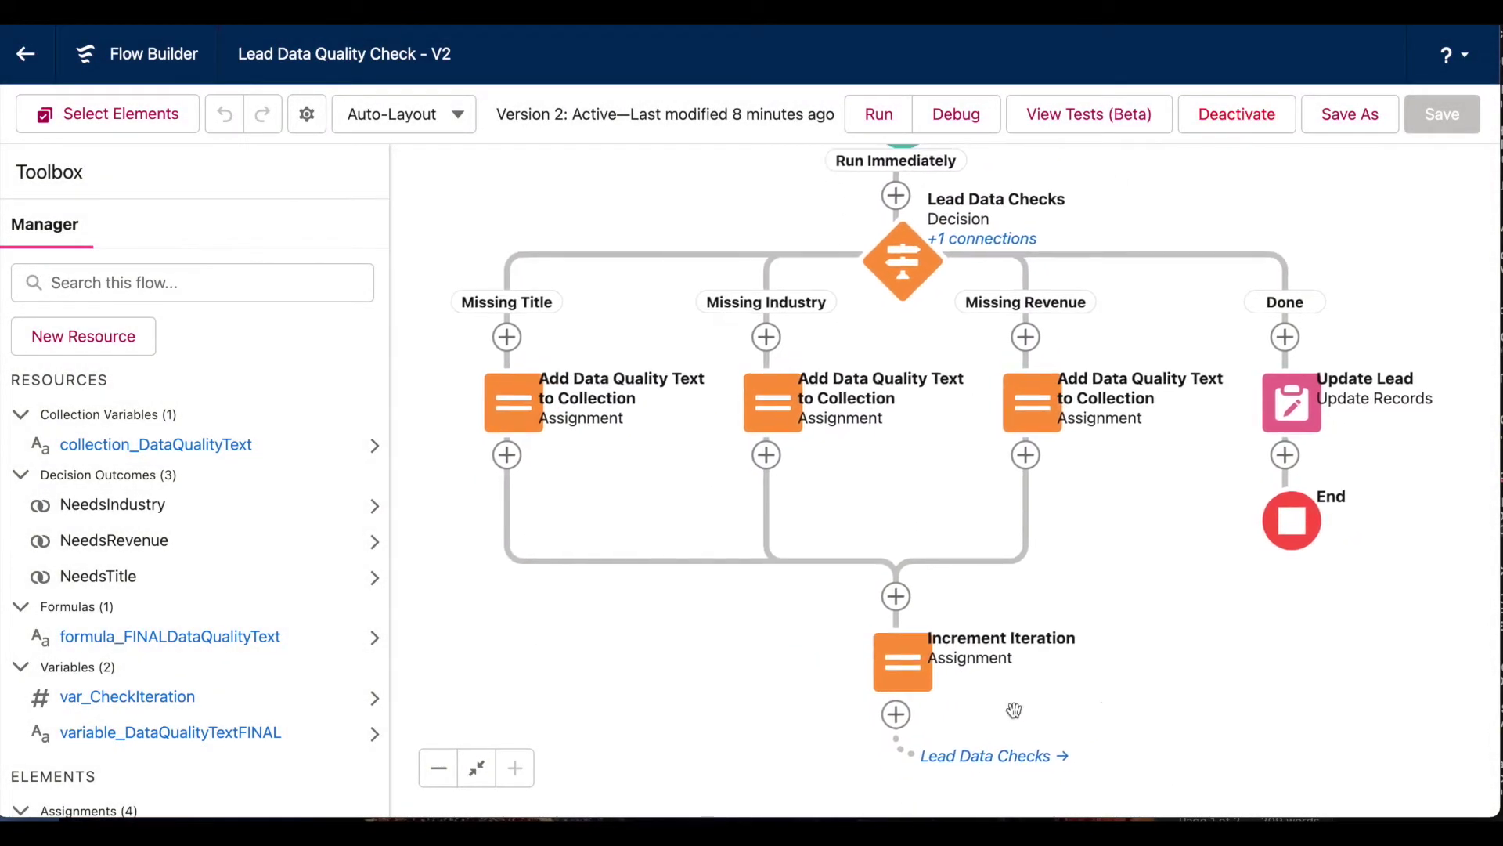
double_click(785, 393)
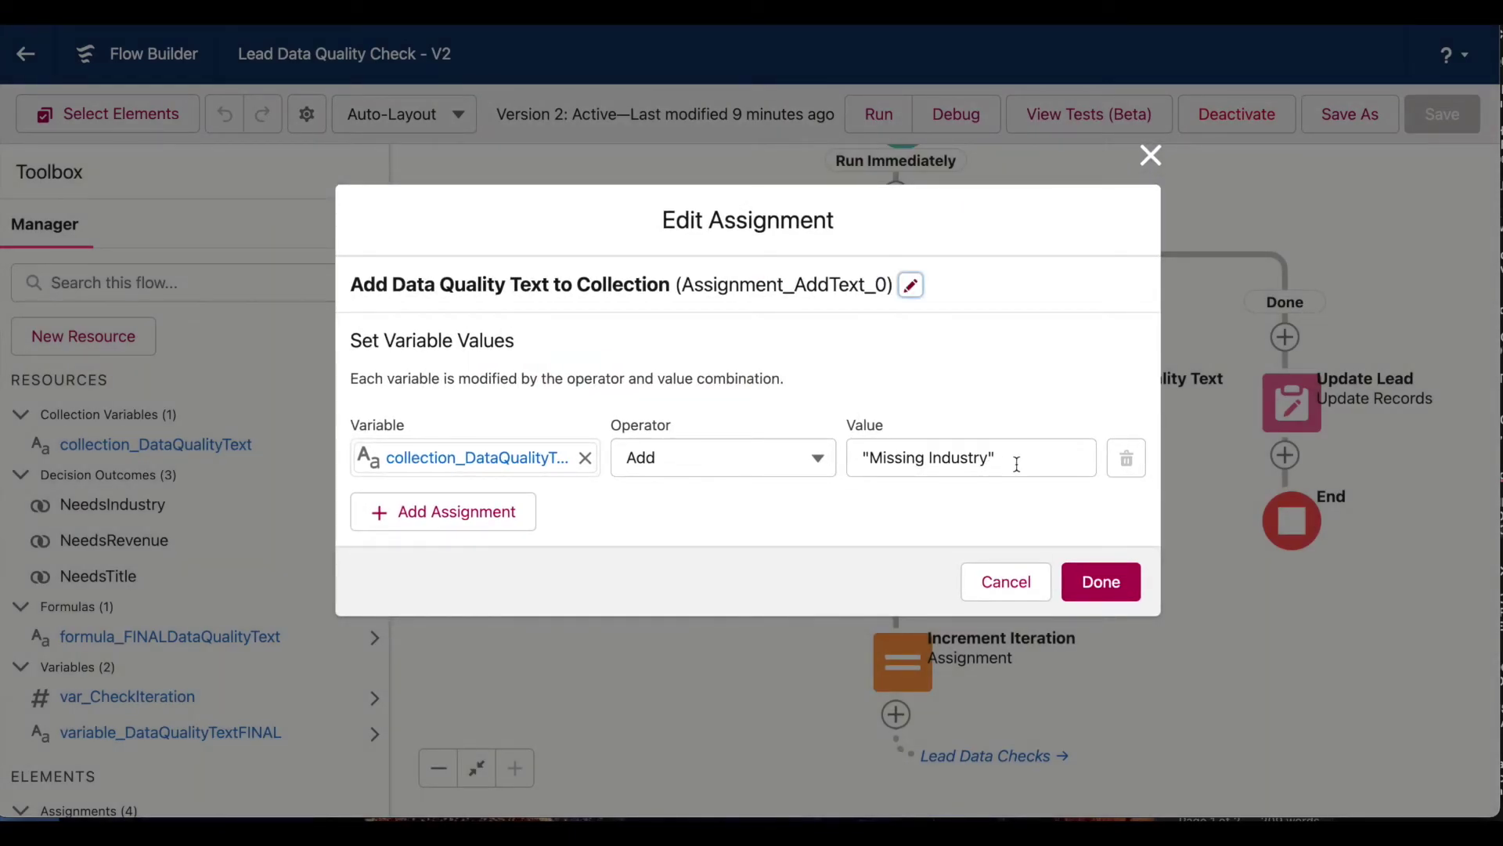
left_click_drag(1015, 460, 832, 459)
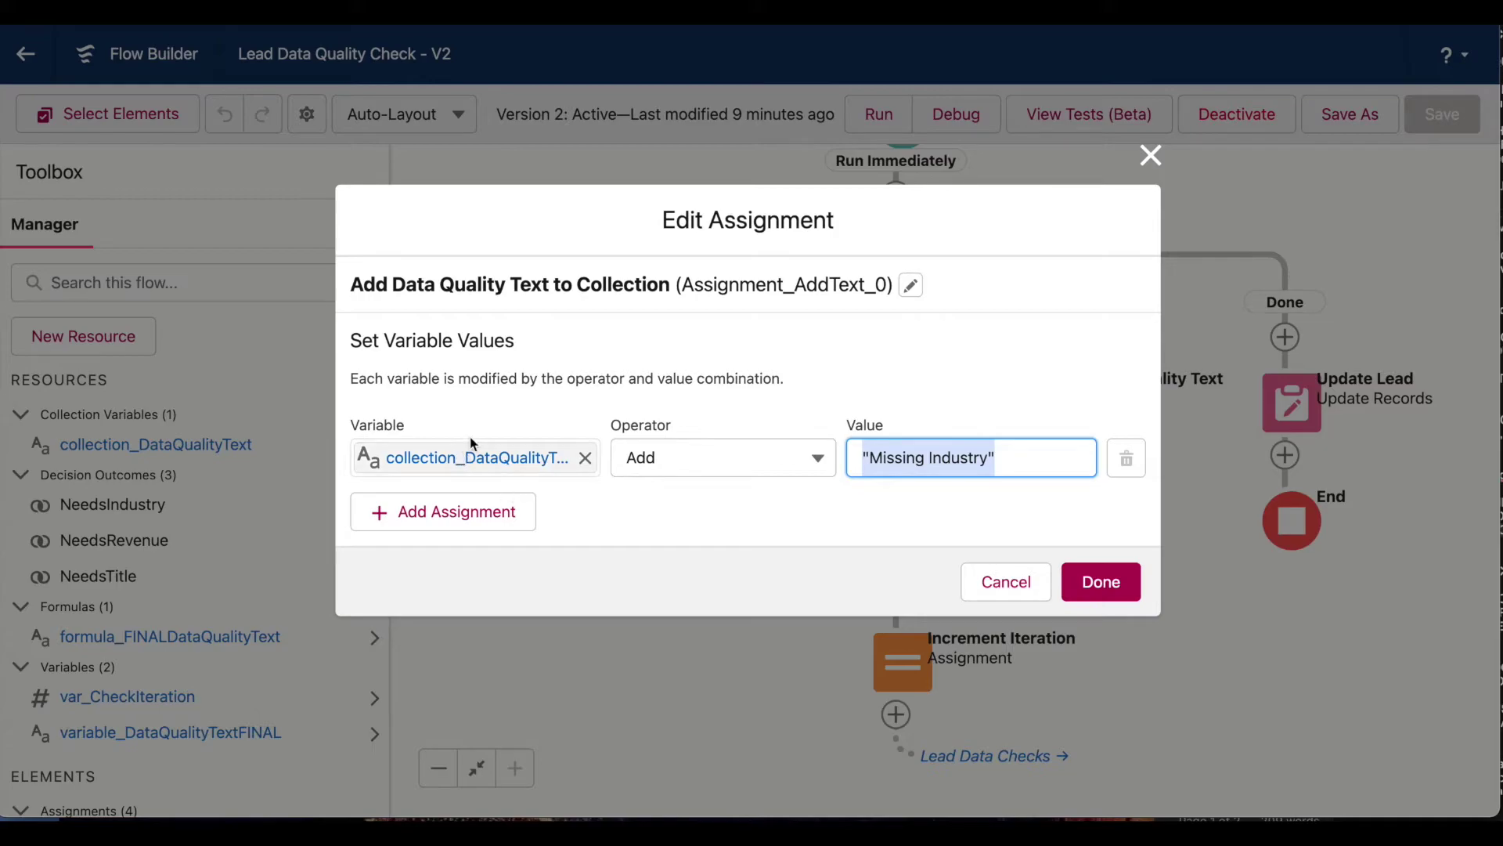
left_click(999, 593)
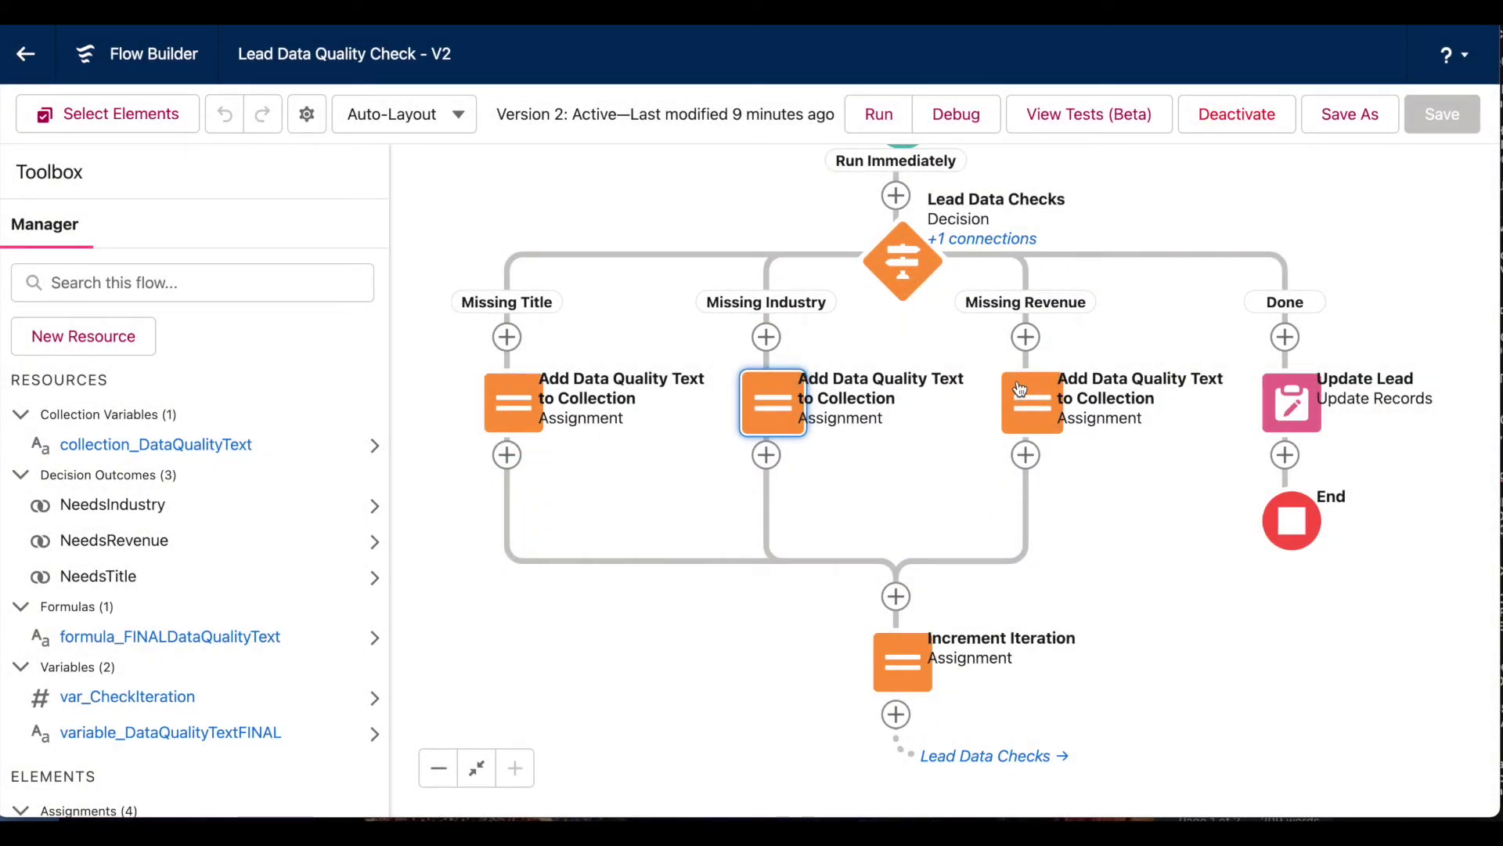
double_click(1019, 389)
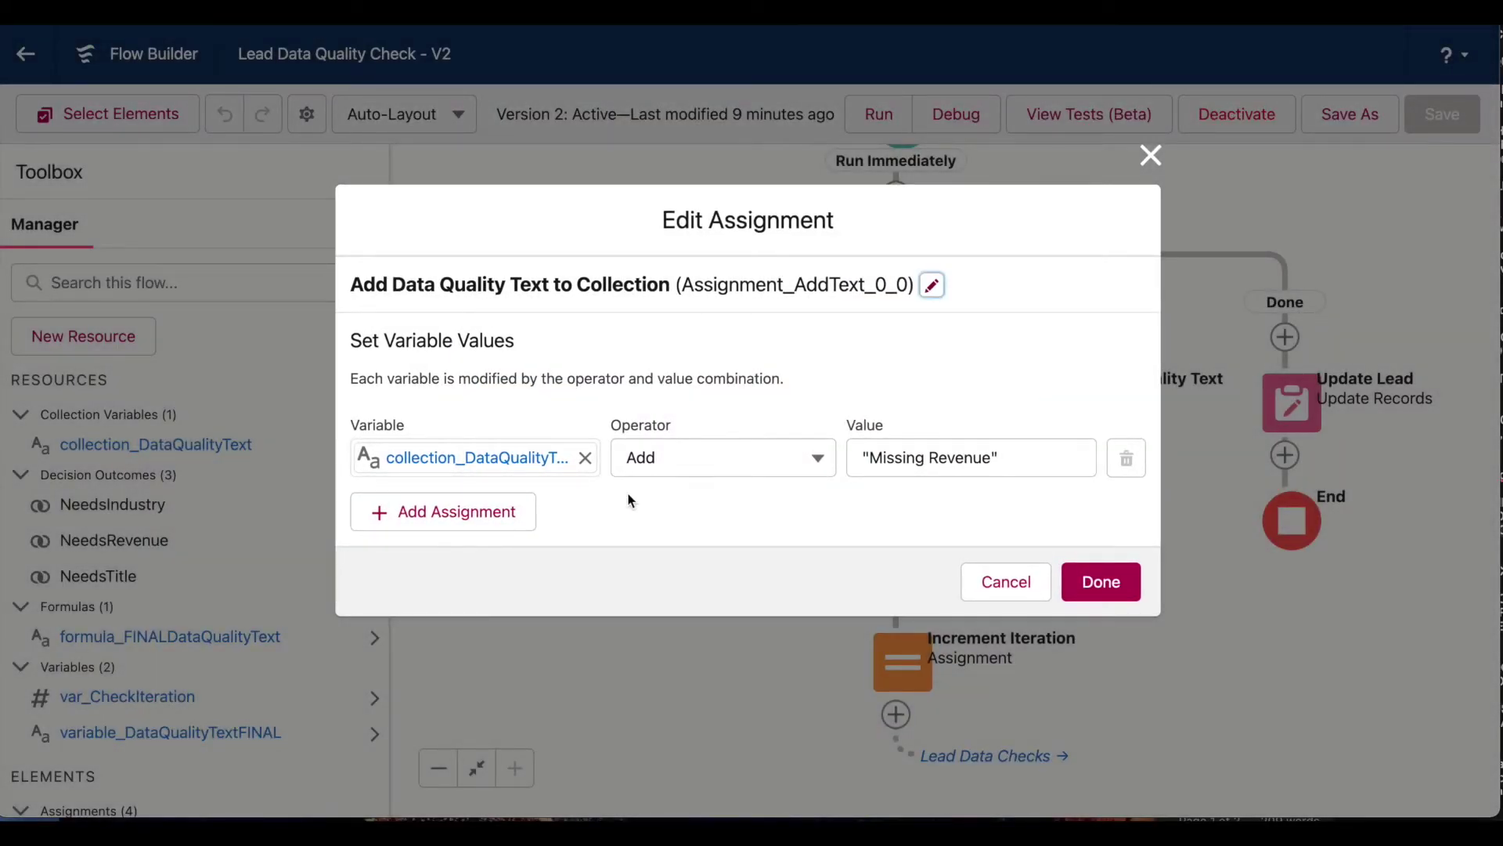
left_click_drag(1055, 448, 804, 456)
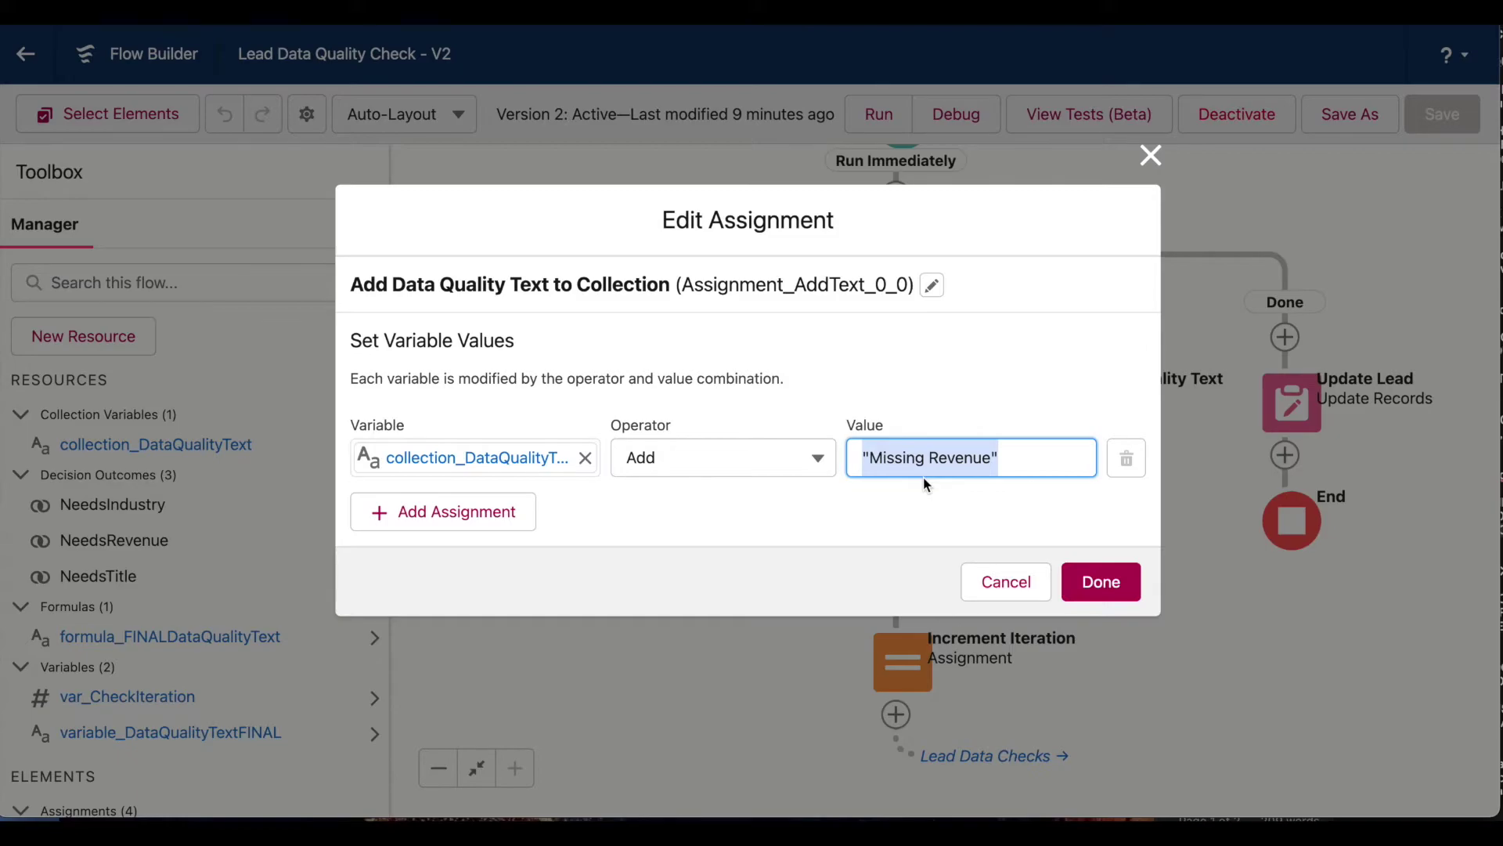
left_click(1006, 582)
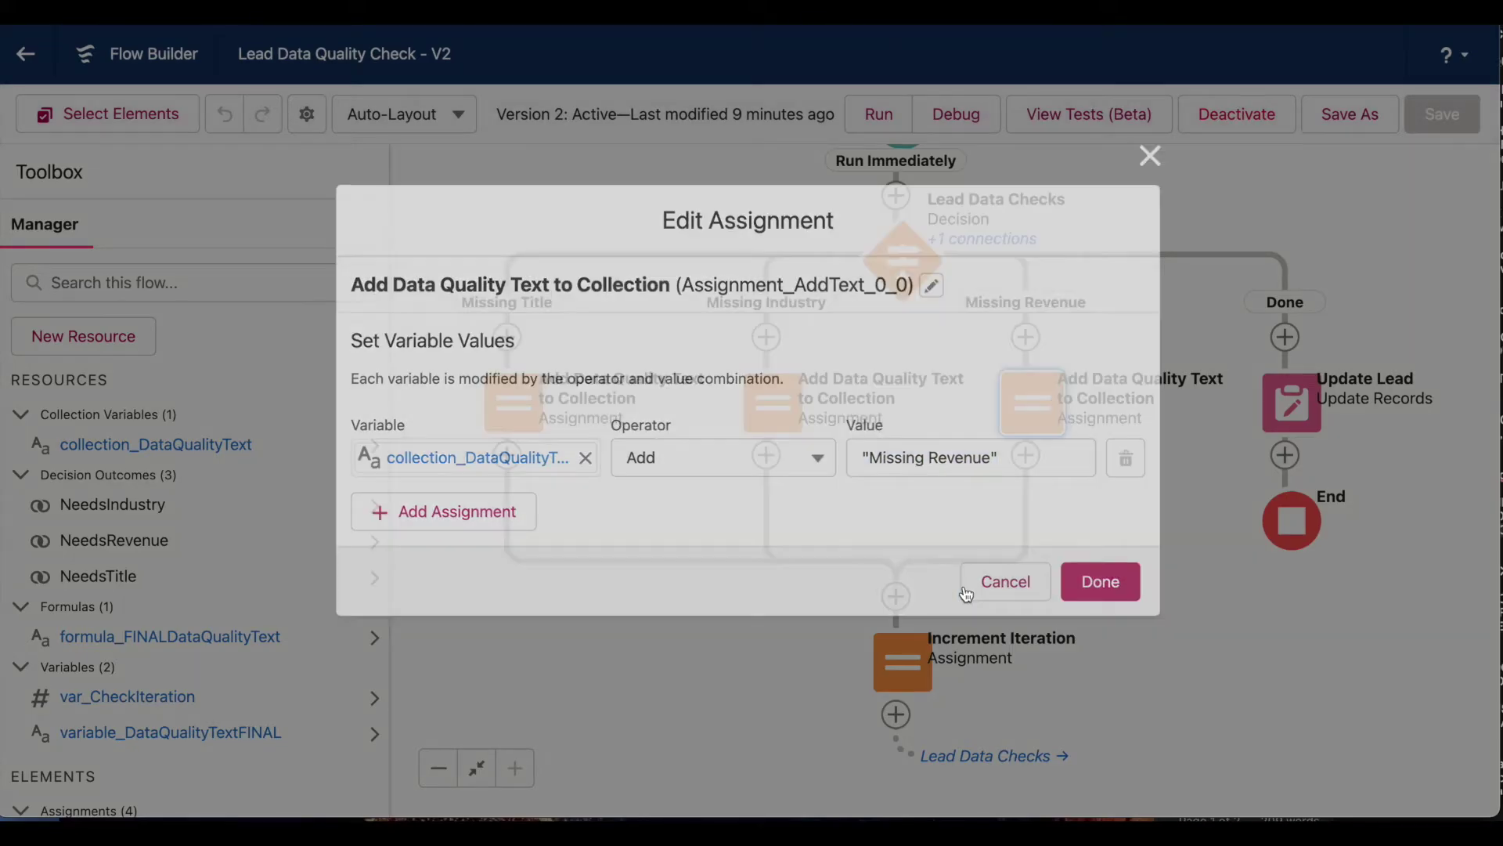
left_click_drag(1147, 532, 1127, 542)
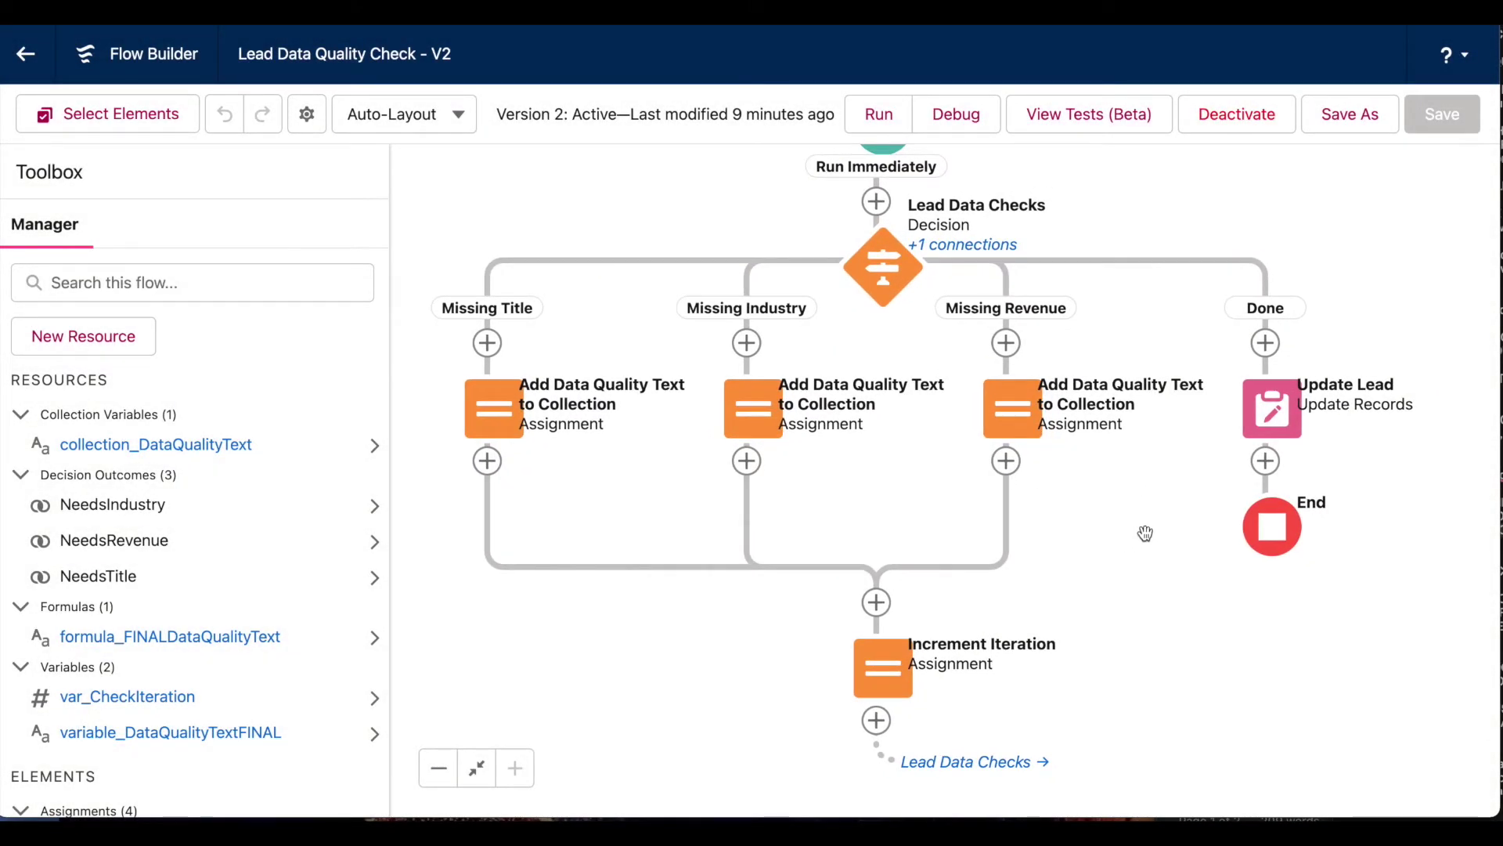
Step: Open the Update Lead element's settings to show Quality_Check__c set from formula_FINALDataQualityText
double_click(1280, 390)
scroll(1078, 364, "down", 3)
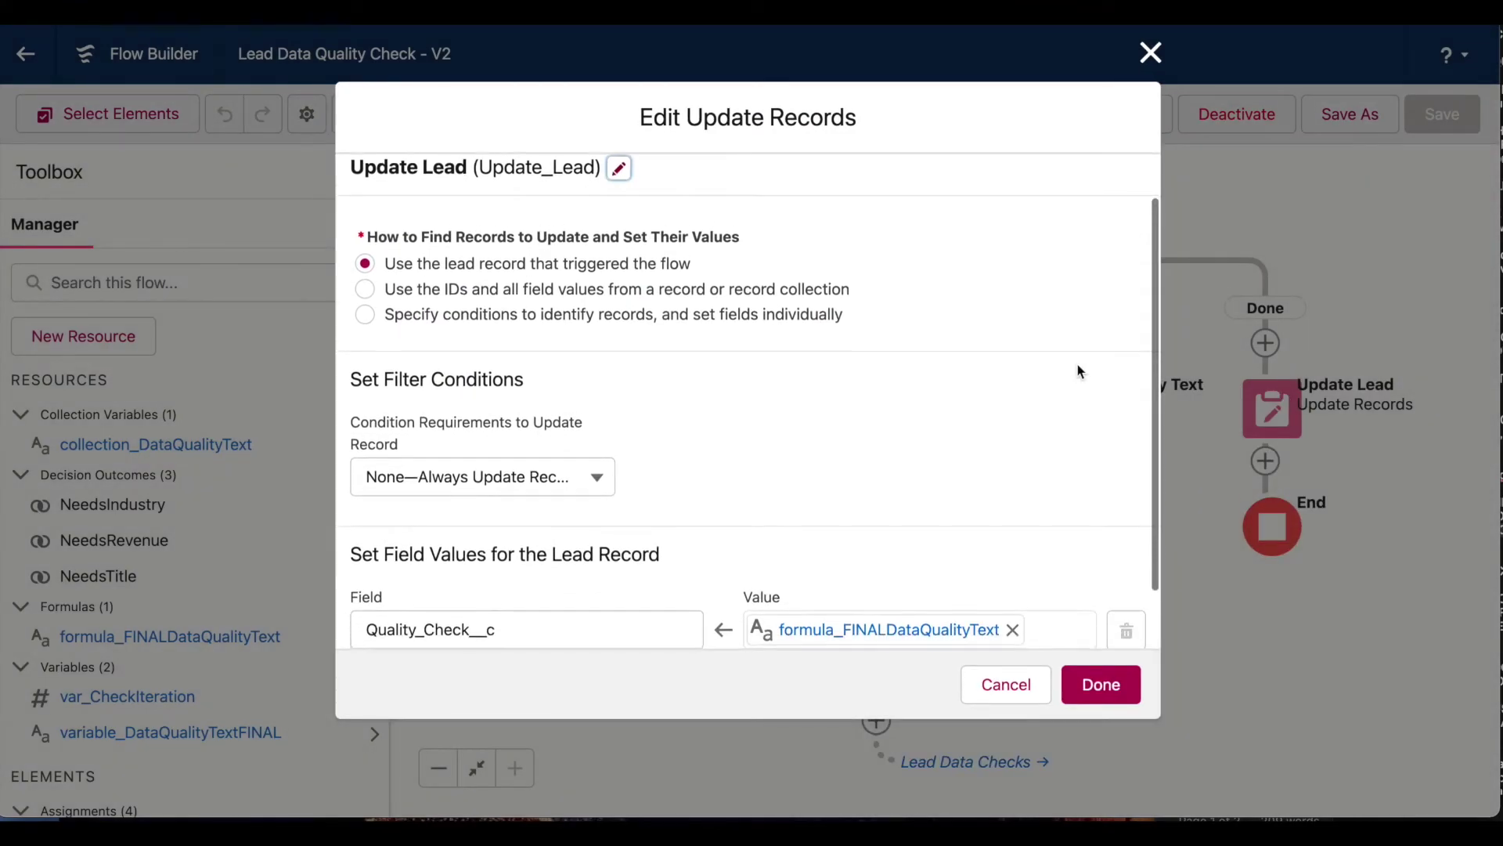
left_click_drag(542, 560, 365, 558)
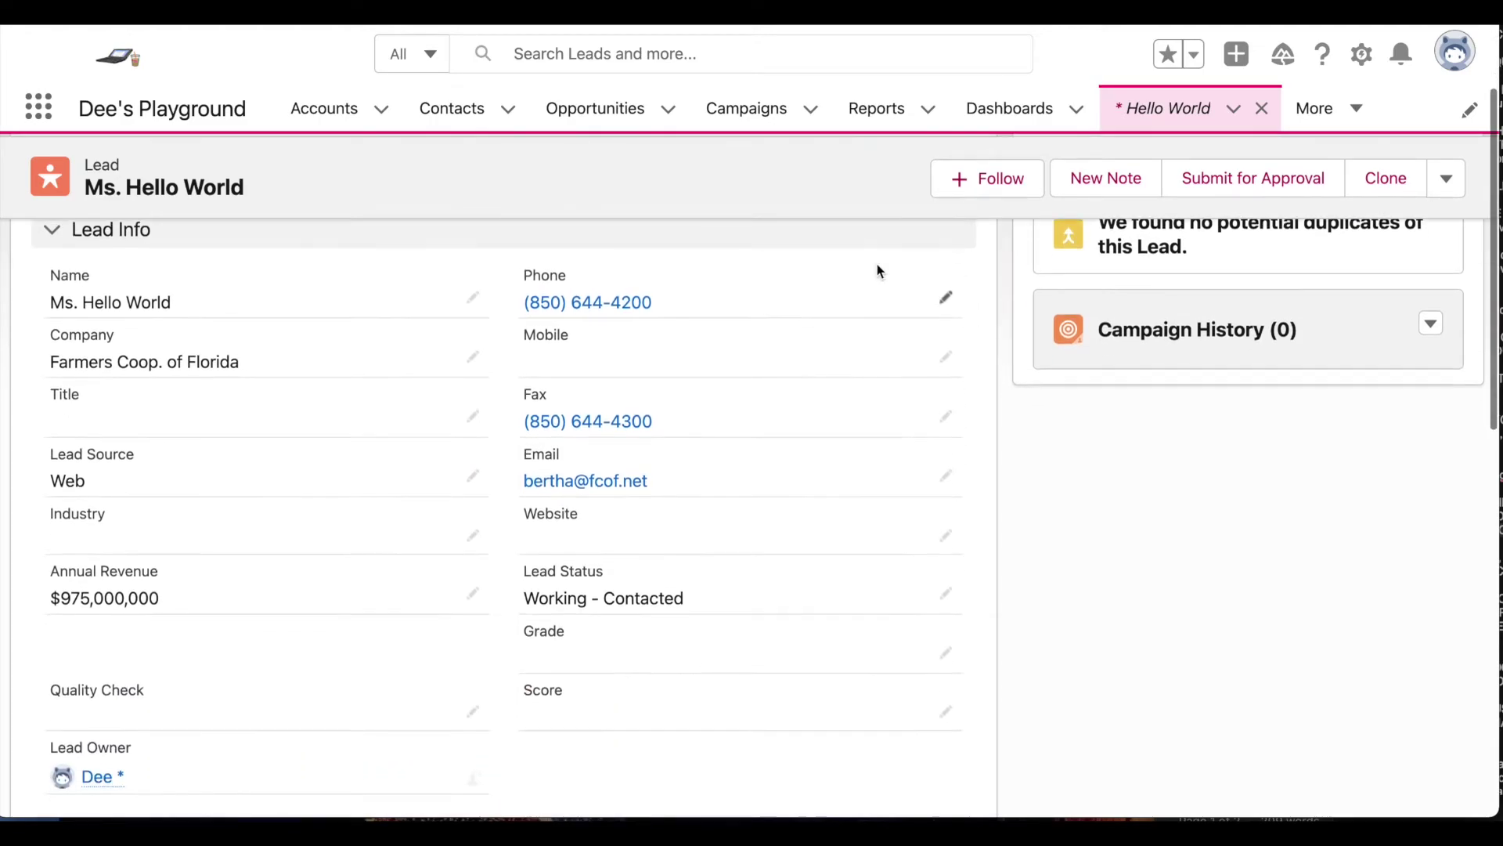
Step: Review the test lead's blank Title and Industry, $975,000,000 Annual Revenue, and empty Quality Check
left_click_drag(84, 337, 34, 332)
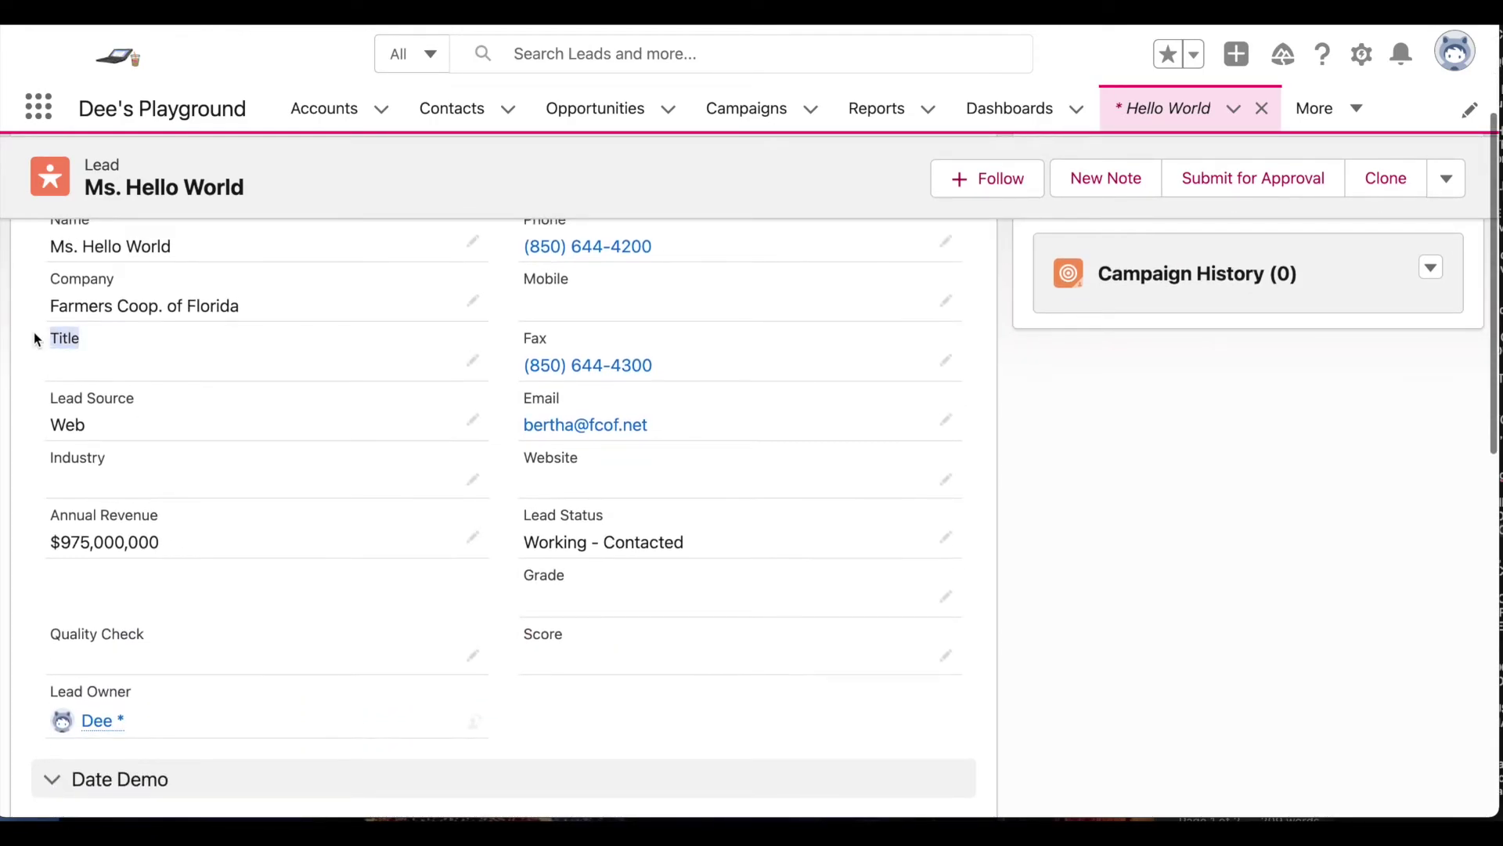
left_click_drag(119, 464, 16, 459)
scroll(109, 502, "down", 1)
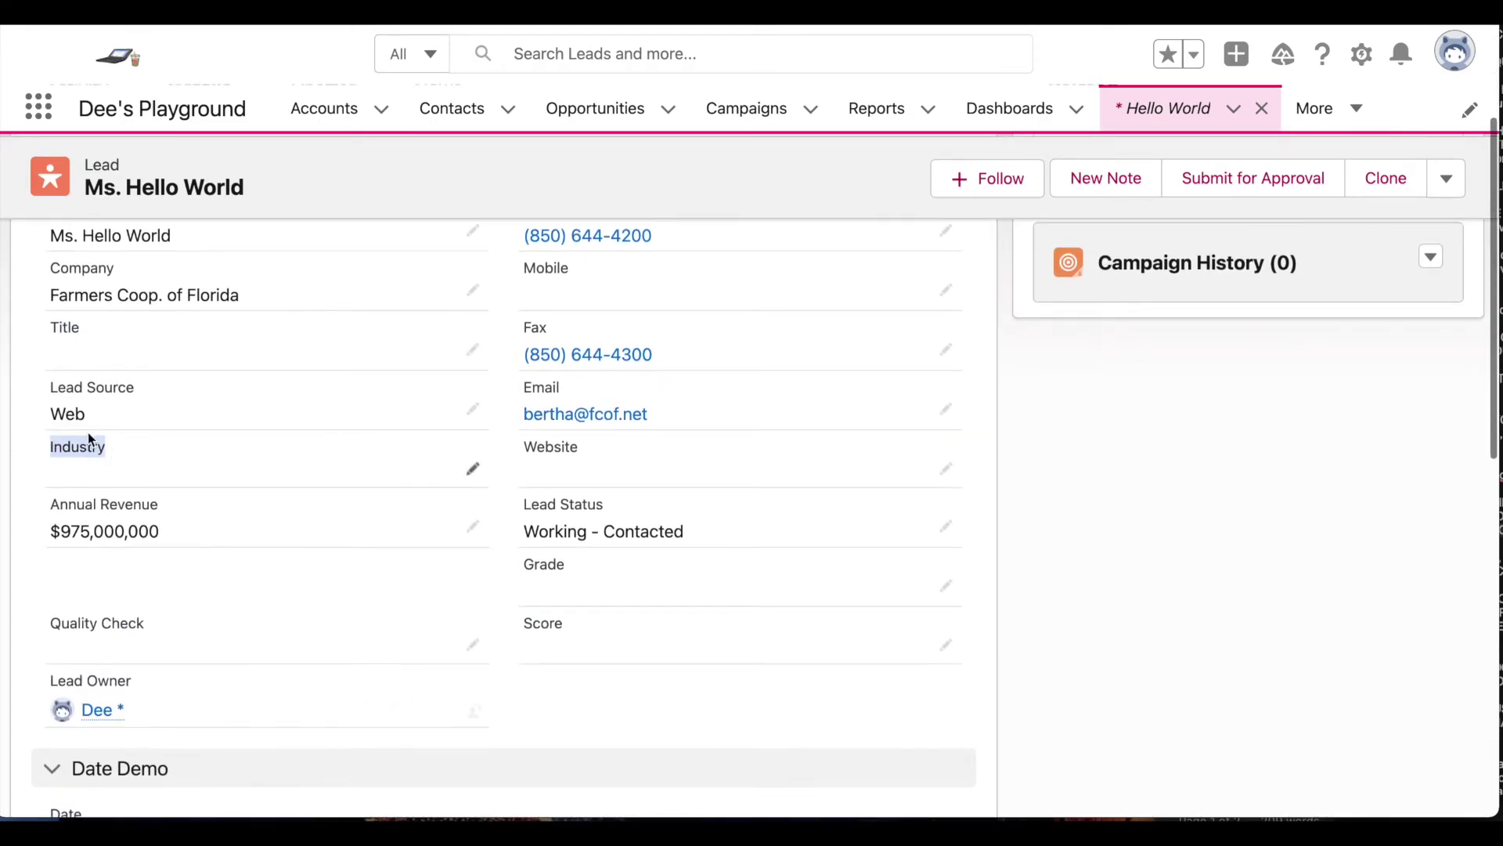
left_click_drag(186, 510, 11, 512)
scroll(13, 512, "down", 1)
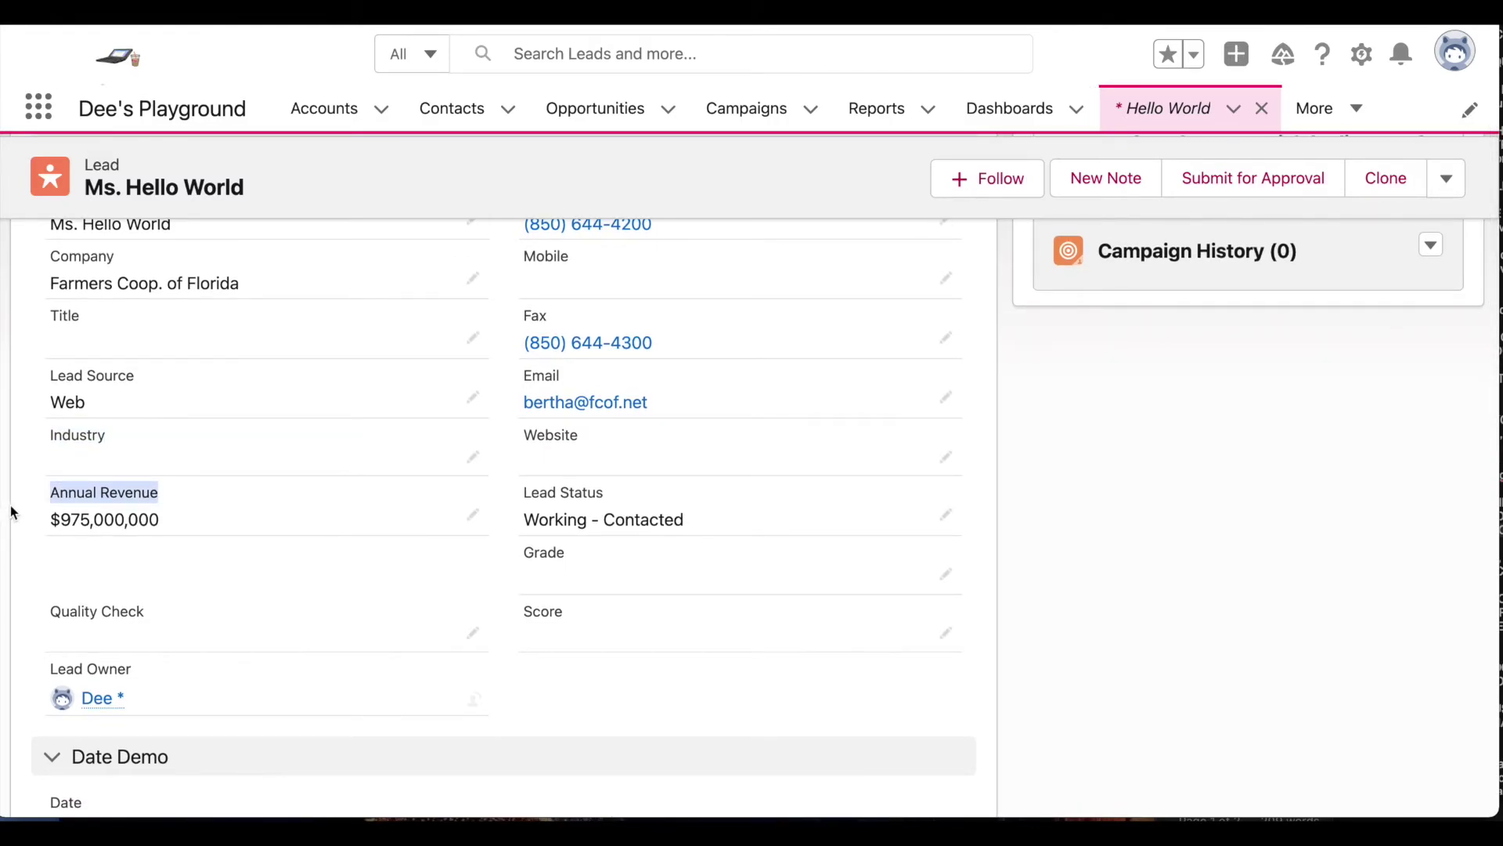
scroll(11, 513, "down", 3)
key("super+a")
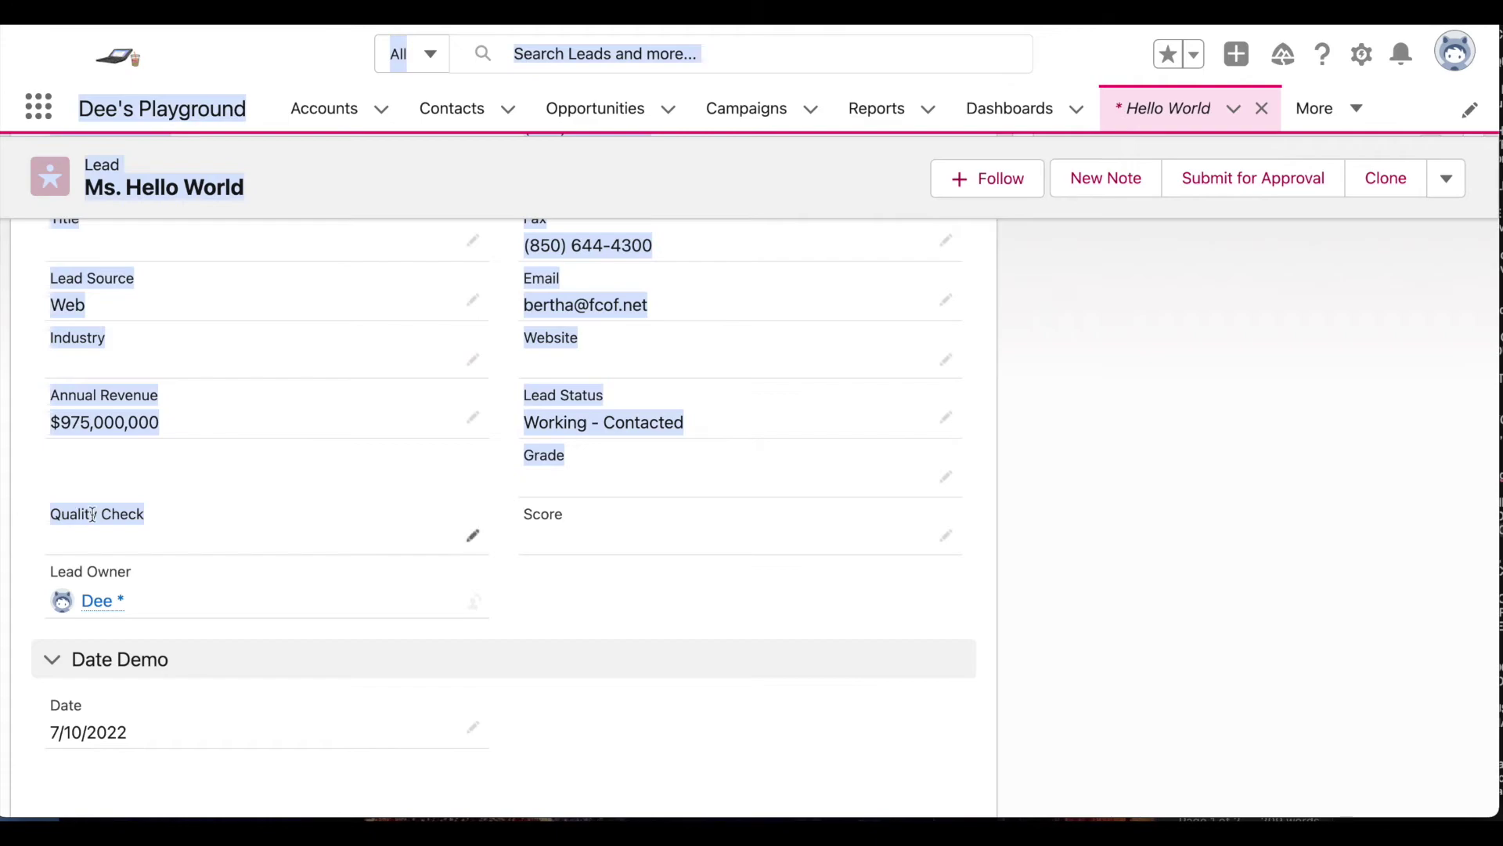
left_click(210, 517)
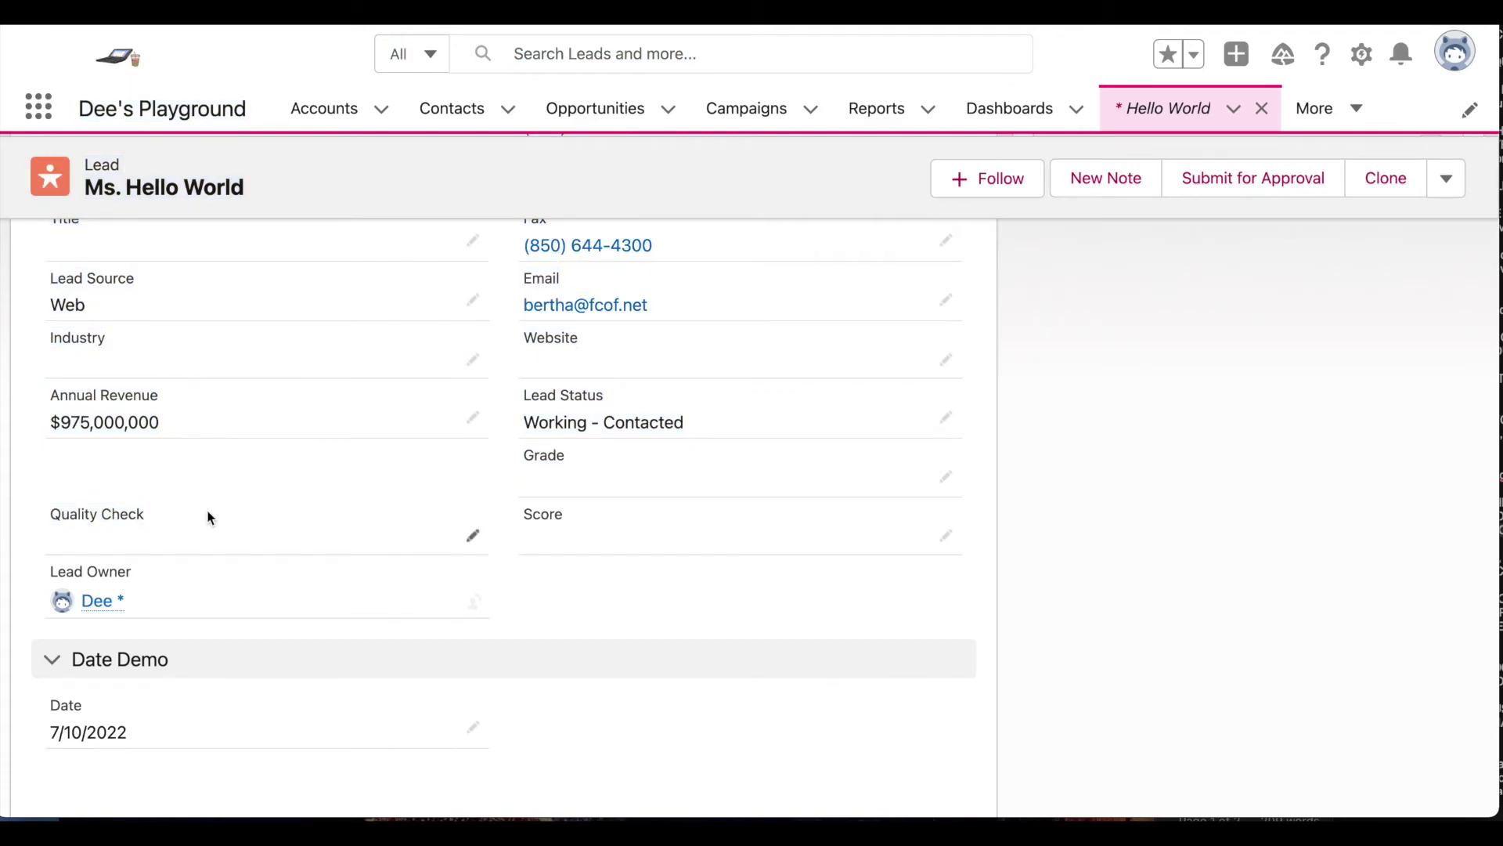
scroll(210, 517, "up", 1)
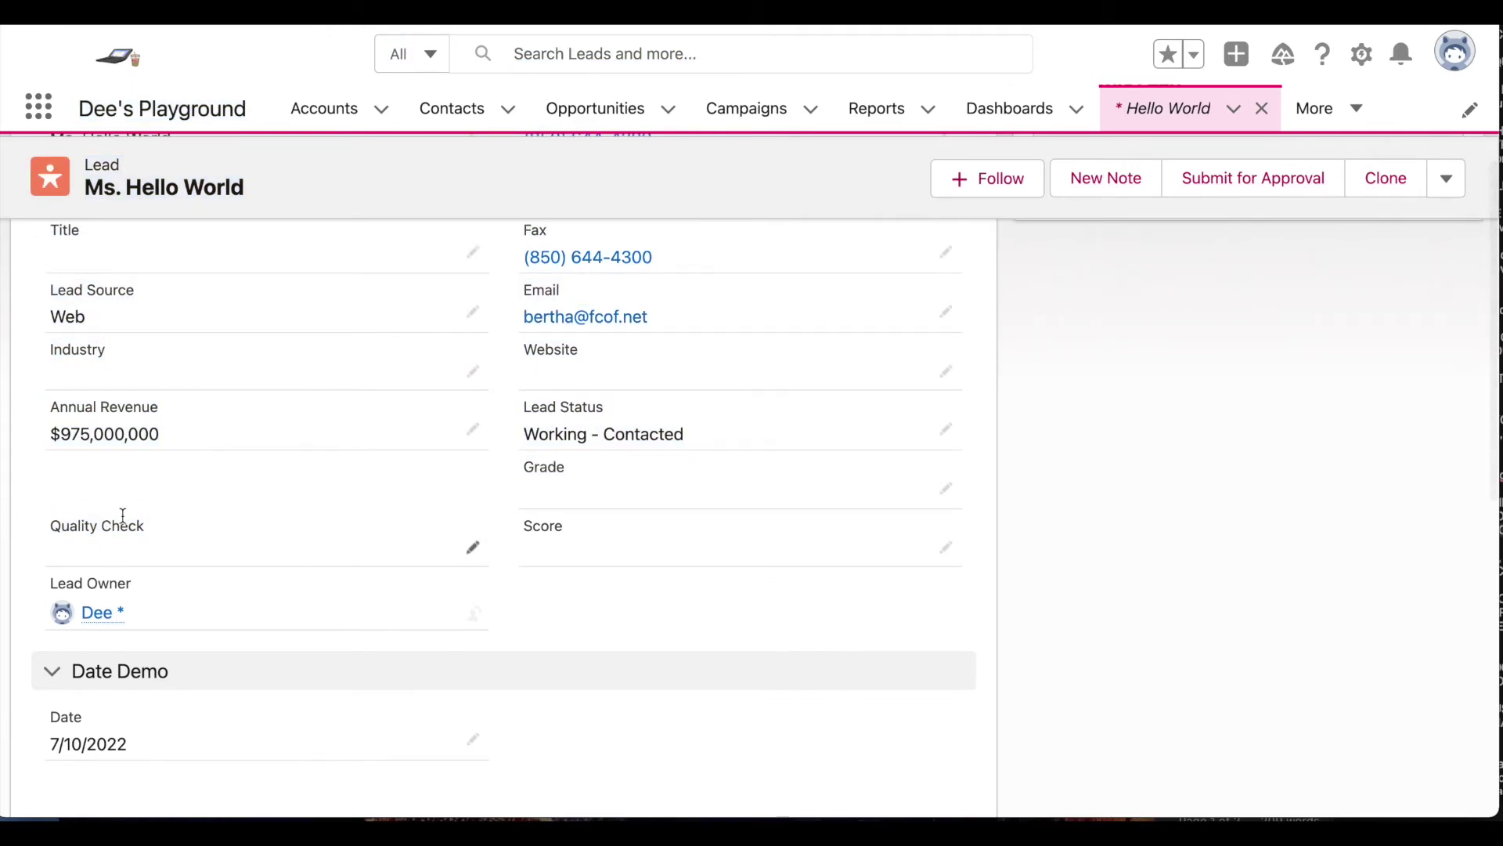
Step: Inline-edit the lead from the Name field and save it without changes to trigger the flow
scroll(142, 563, "up", 1)
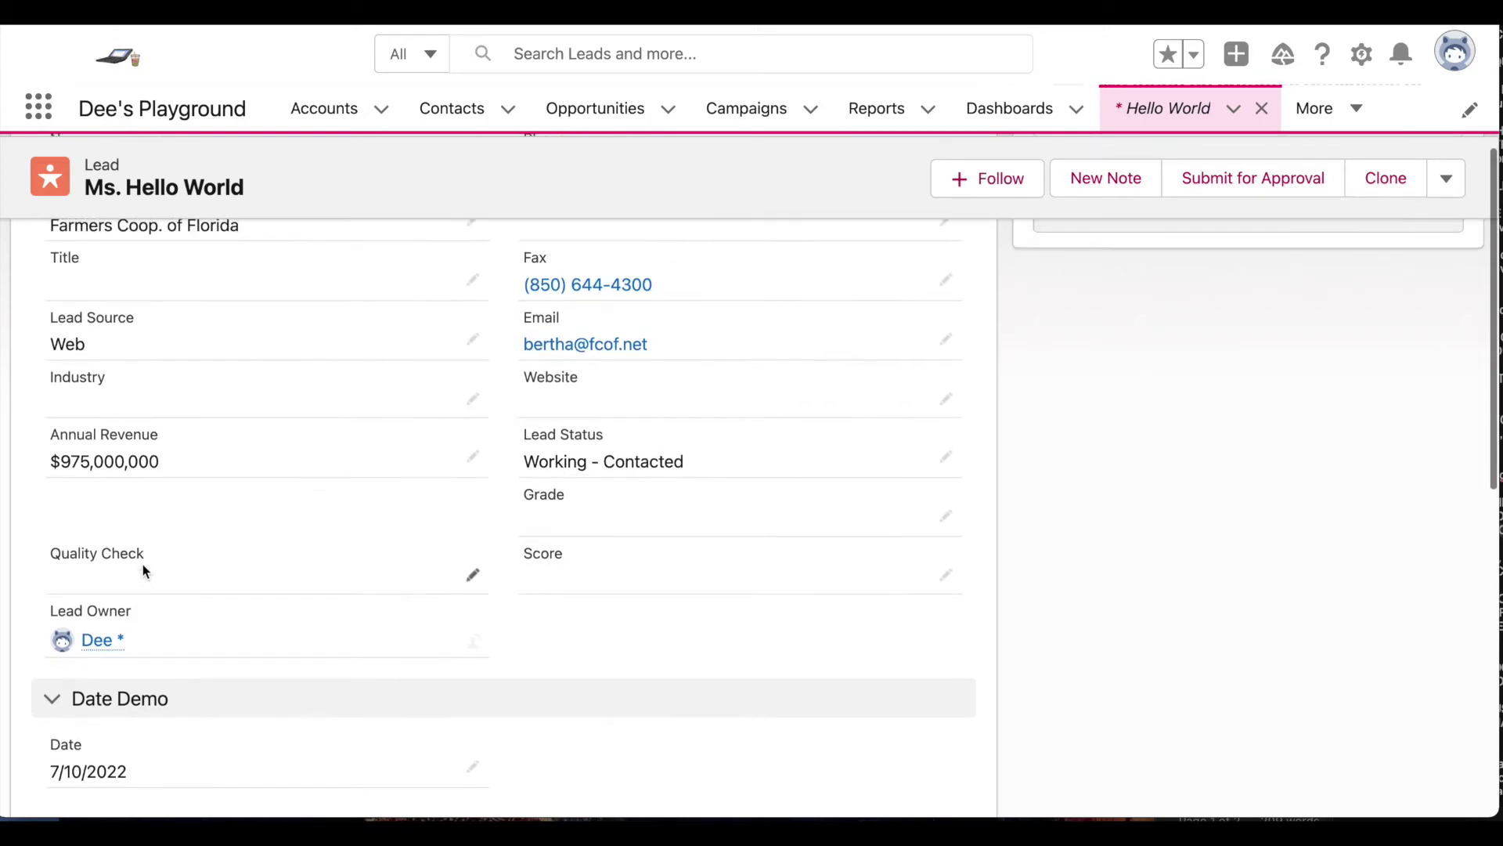
scroll(142, 570, "up", 5)
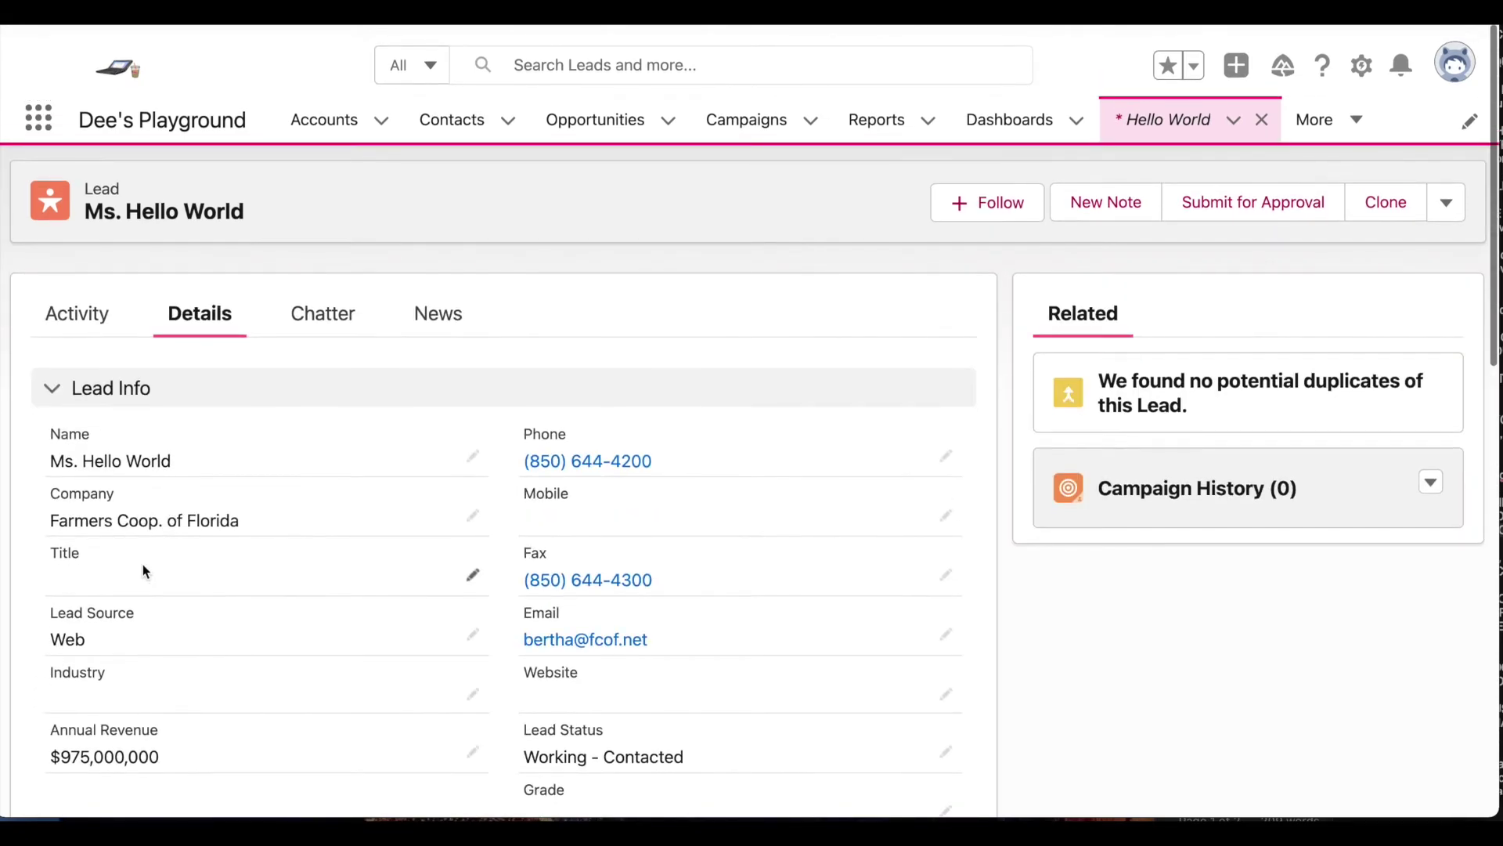
left_click(474, 445)
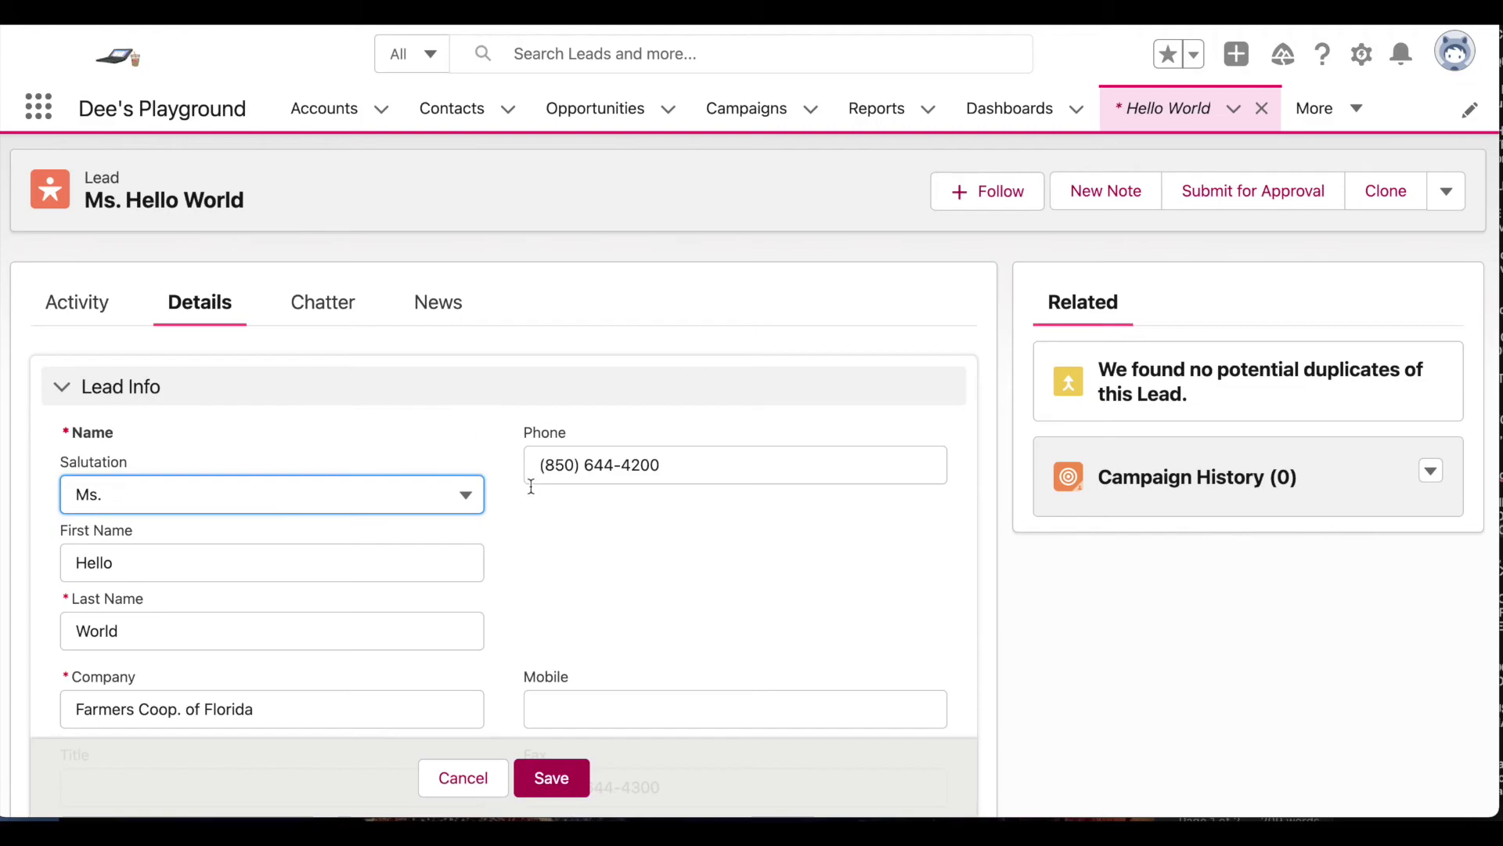
scroll(552, 692, "down", 3)
left_click(578, 765)
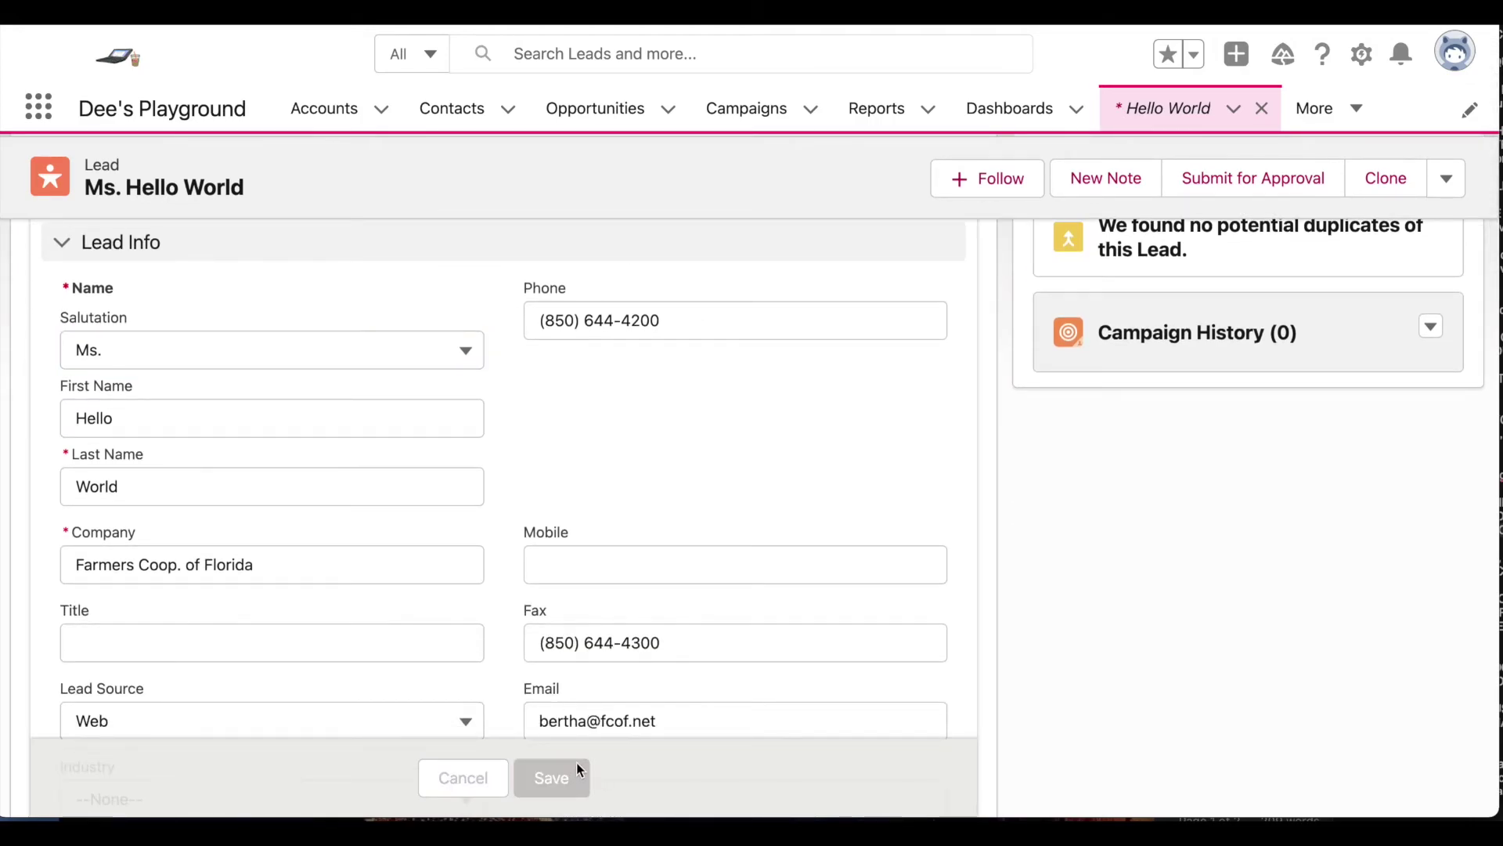
Step: Check that Quality Check now reads 'Missing Title' and 'Missing Industry'
scroll(459, 498, "down", 2)
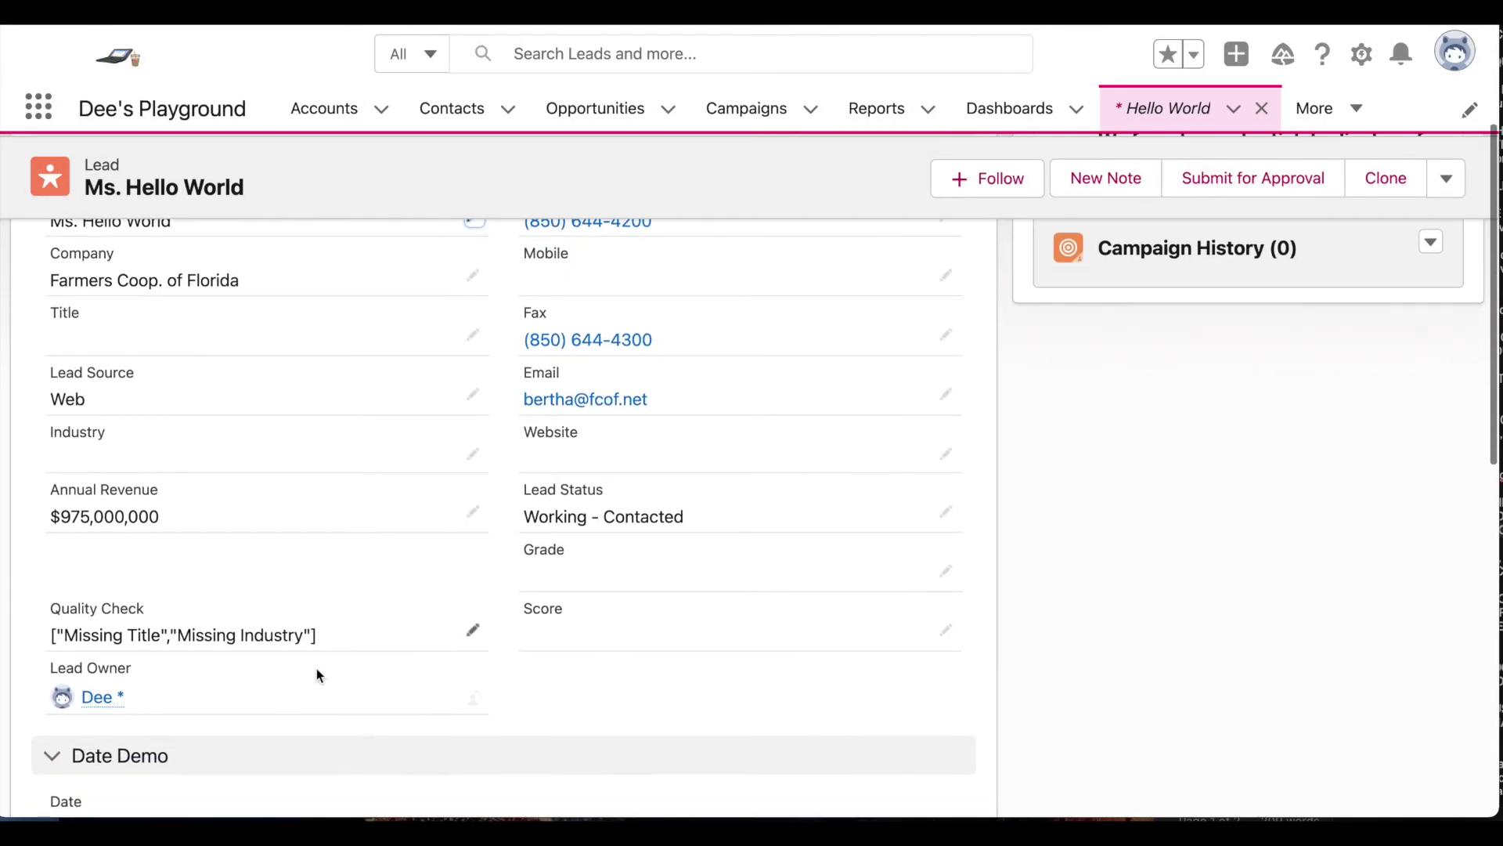
left_click_drag(342, 638, 50, 629)
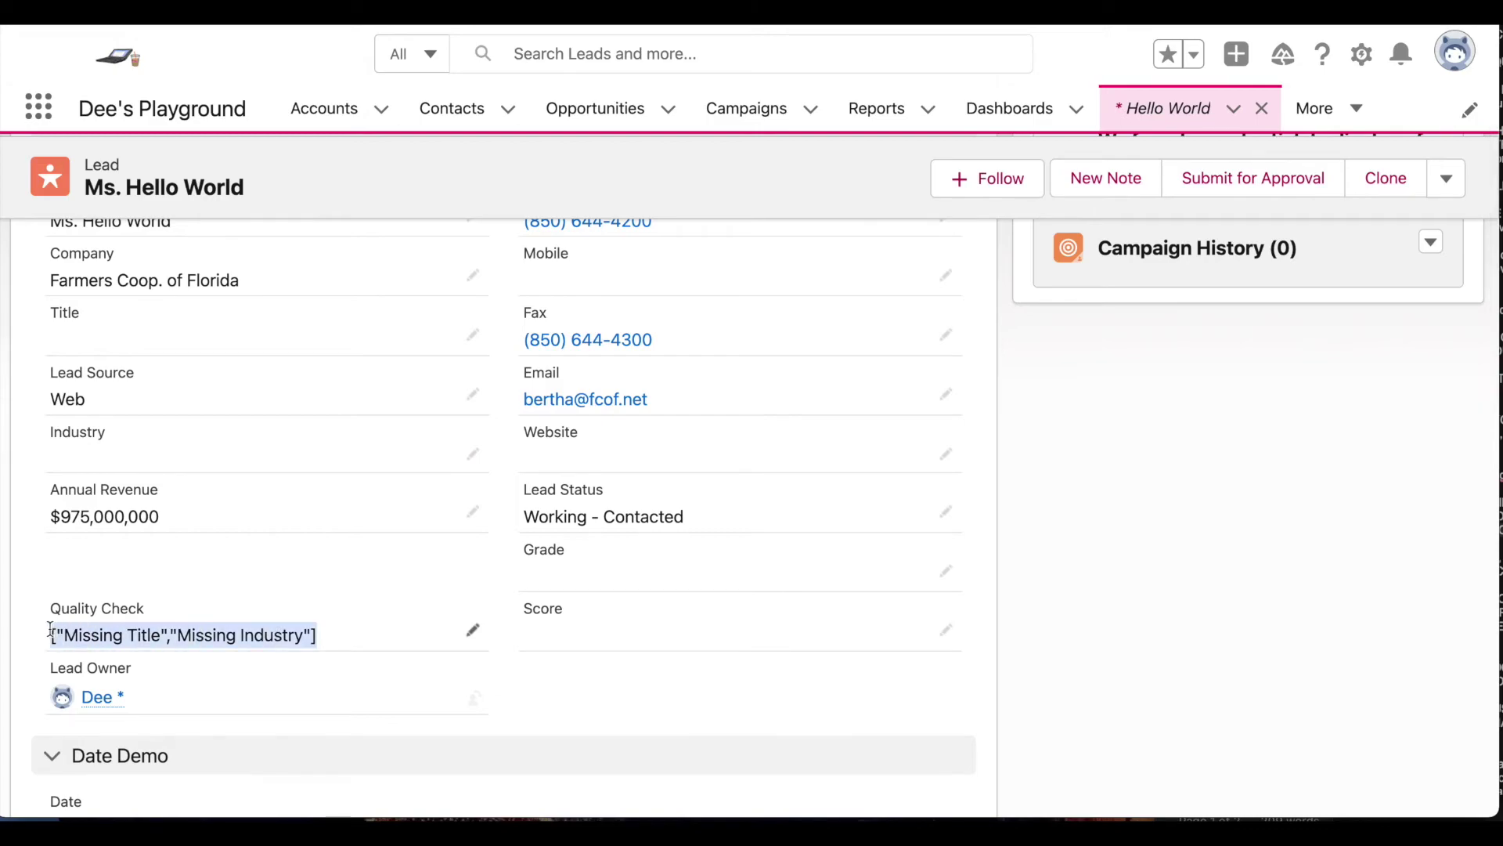
left_click(155, 638)
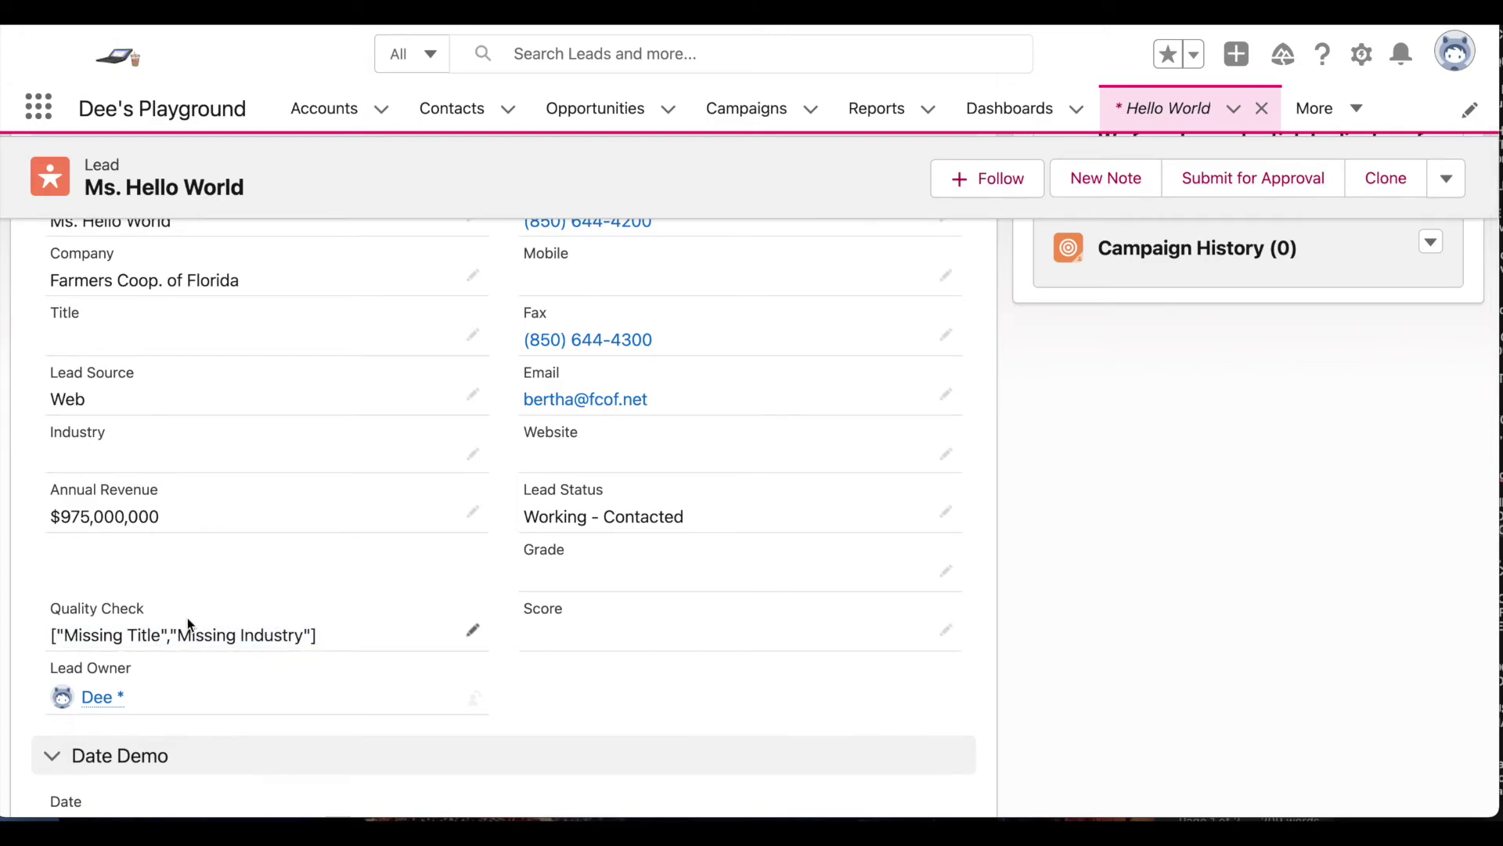
scroll(266, 618, "up", 3)
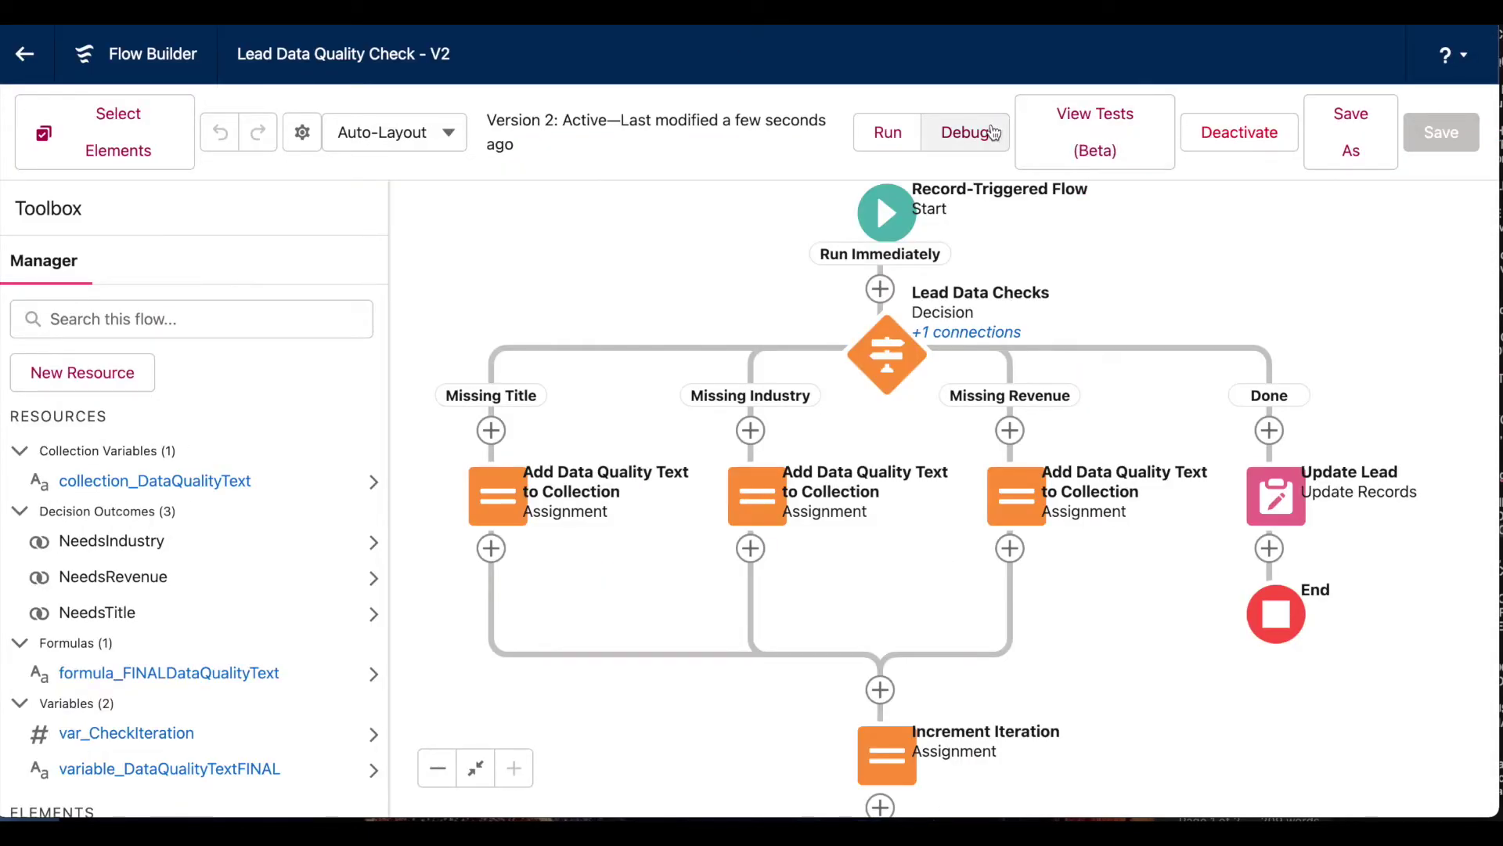
Step: Run a debug of the flow with Hello World as the triggering lead
left_click(993, 131)
scroll(832, 570, "down", 3)
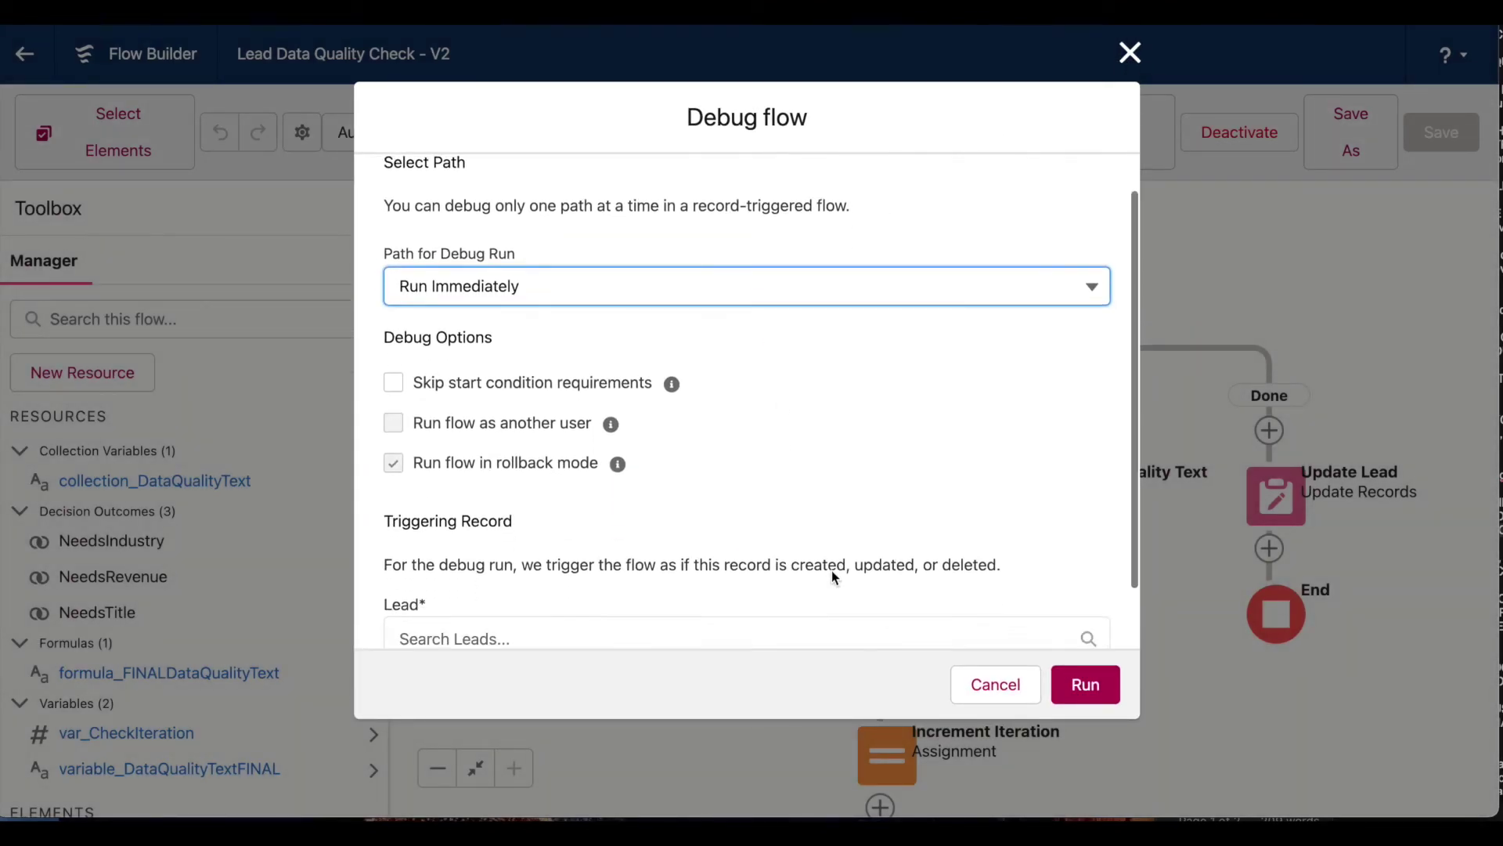
left_click(831, 567)
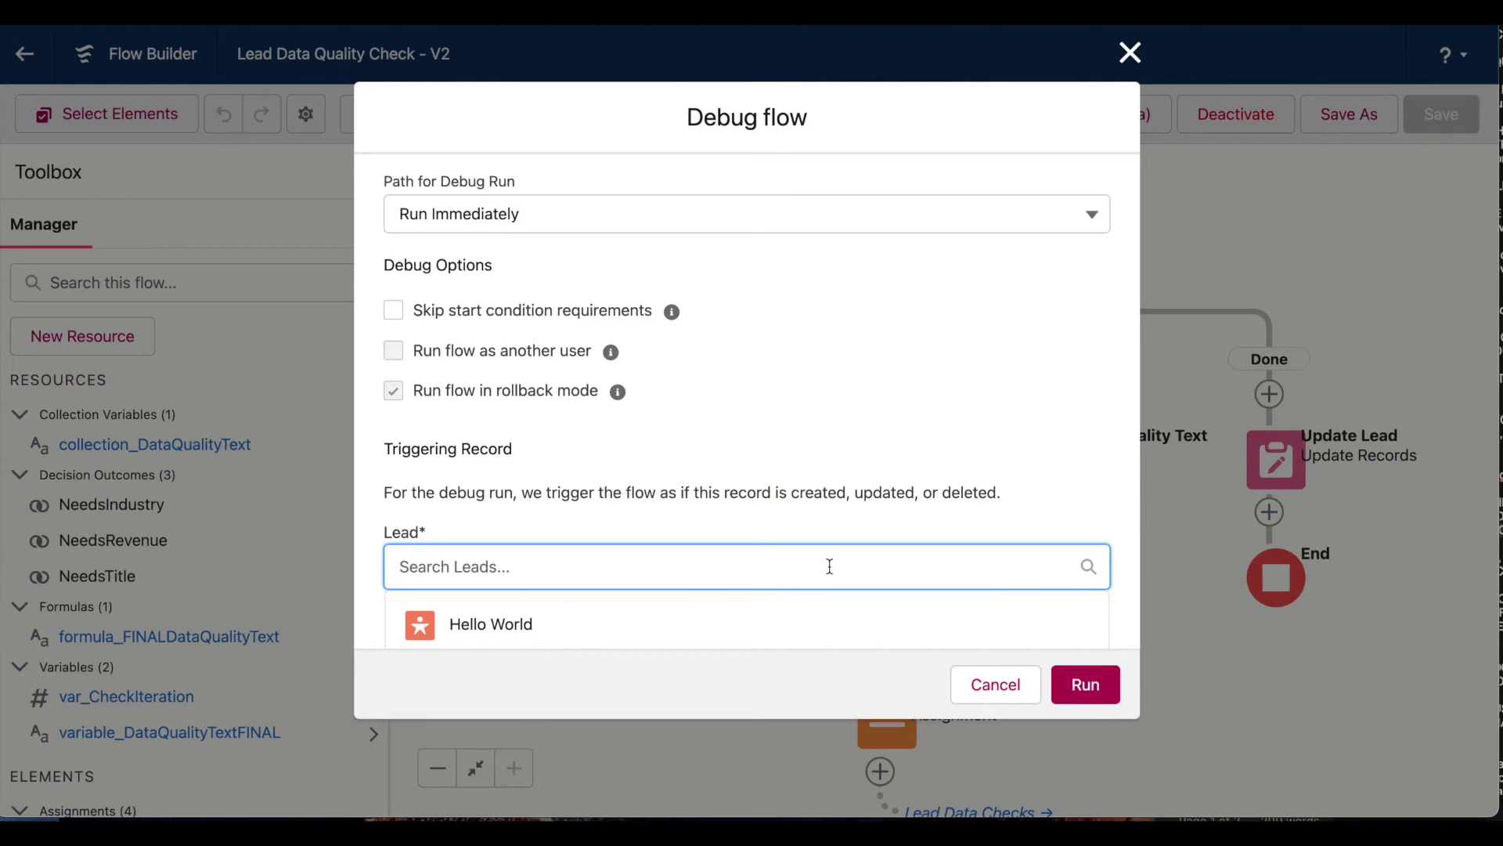
left_click(832, 617)
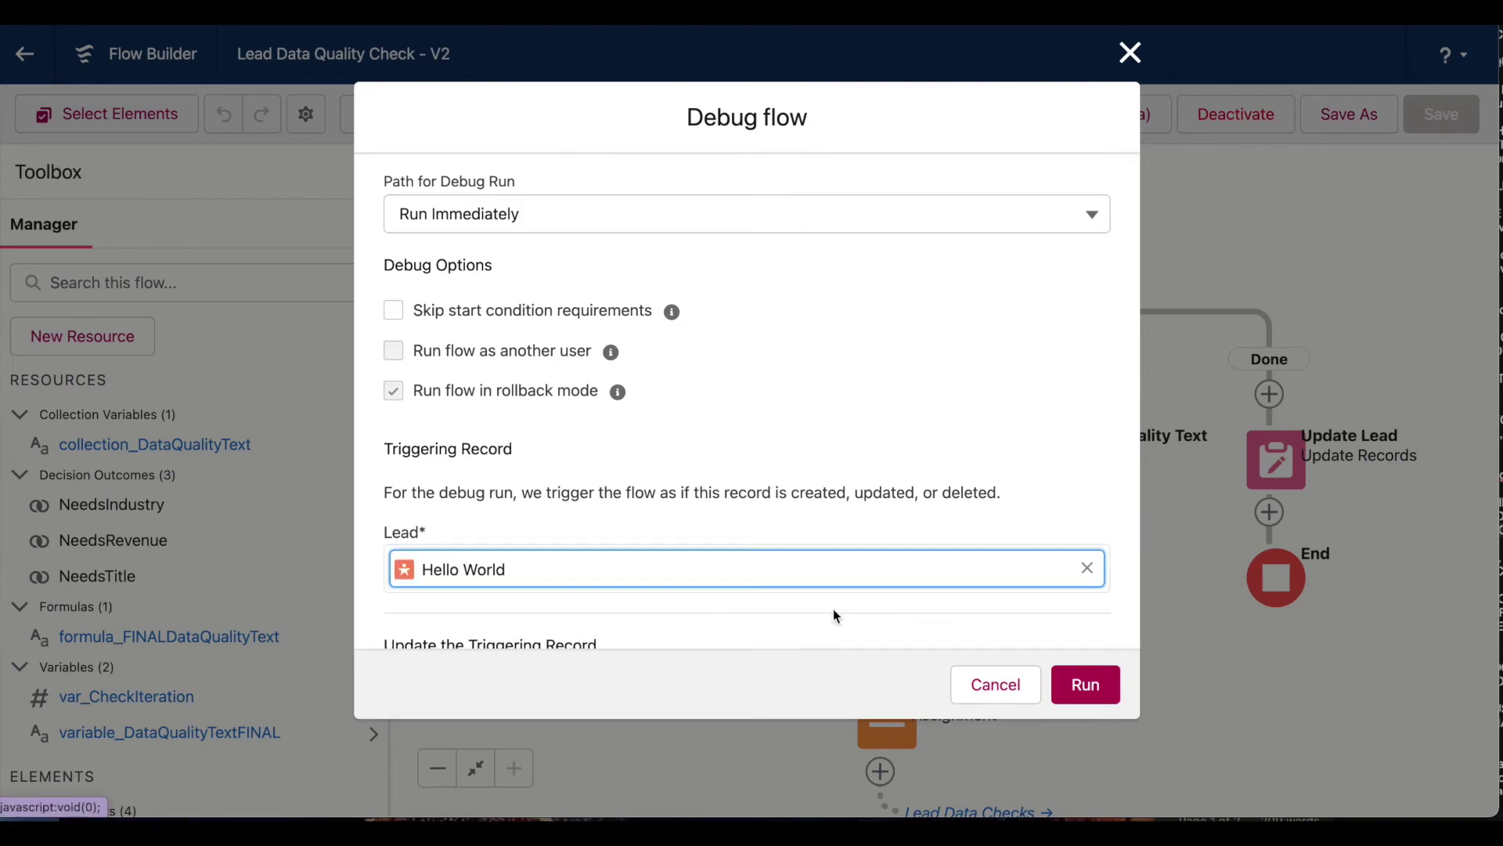
left_click(1083, 693)
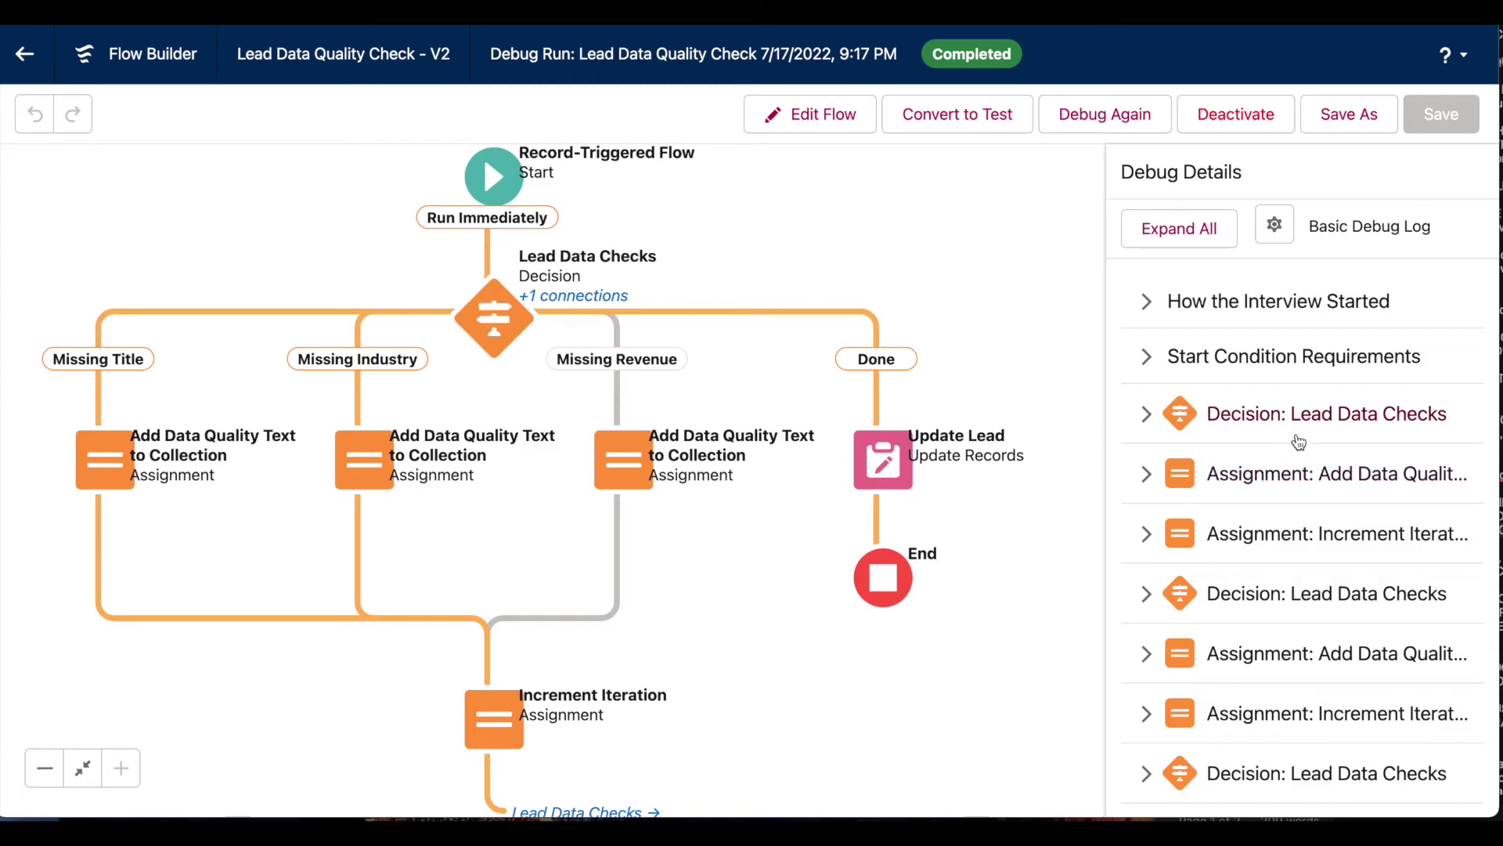
Step: Inspect the first Lead Data Checks decision, where the Title is null condition is met
scroll(1300, 392, "down", 1)
left_click(1317, 399)
scroll(1323, 403, "down", 2)
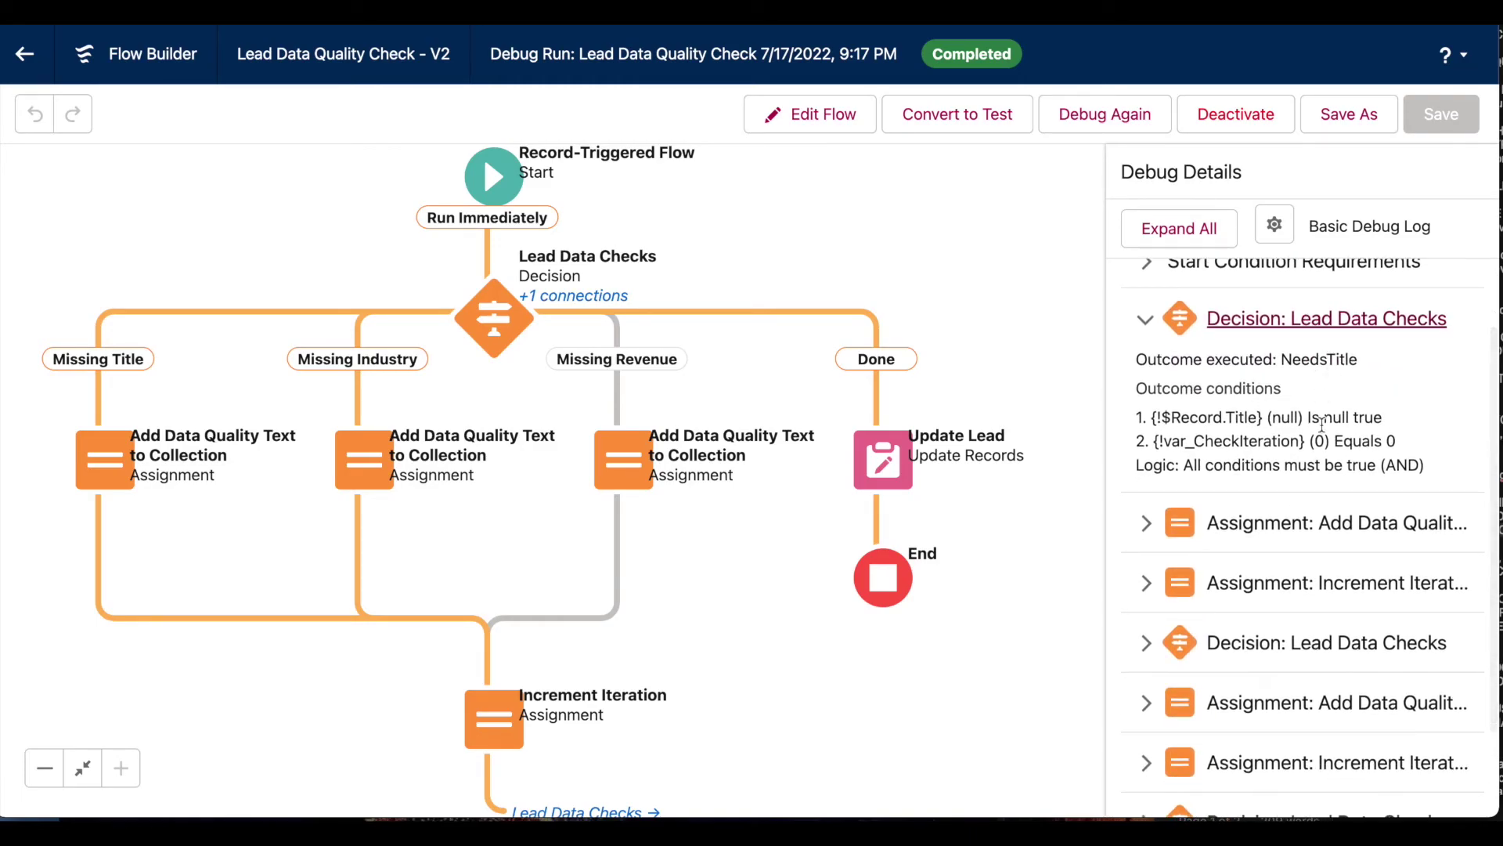
left_click_drag(1377, 415, 1141, 416)
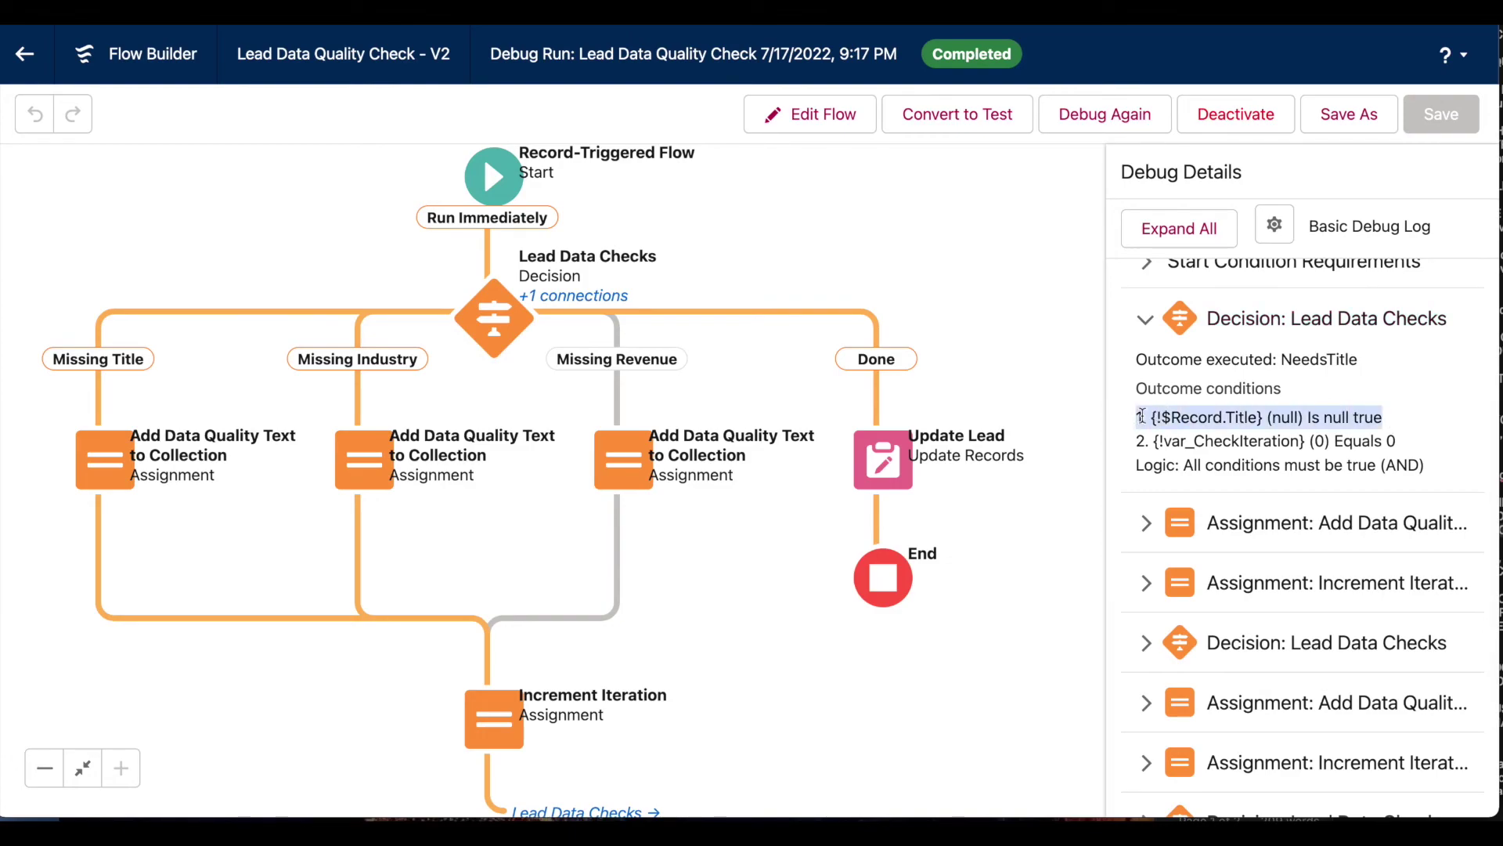
left_click(1293, 417)
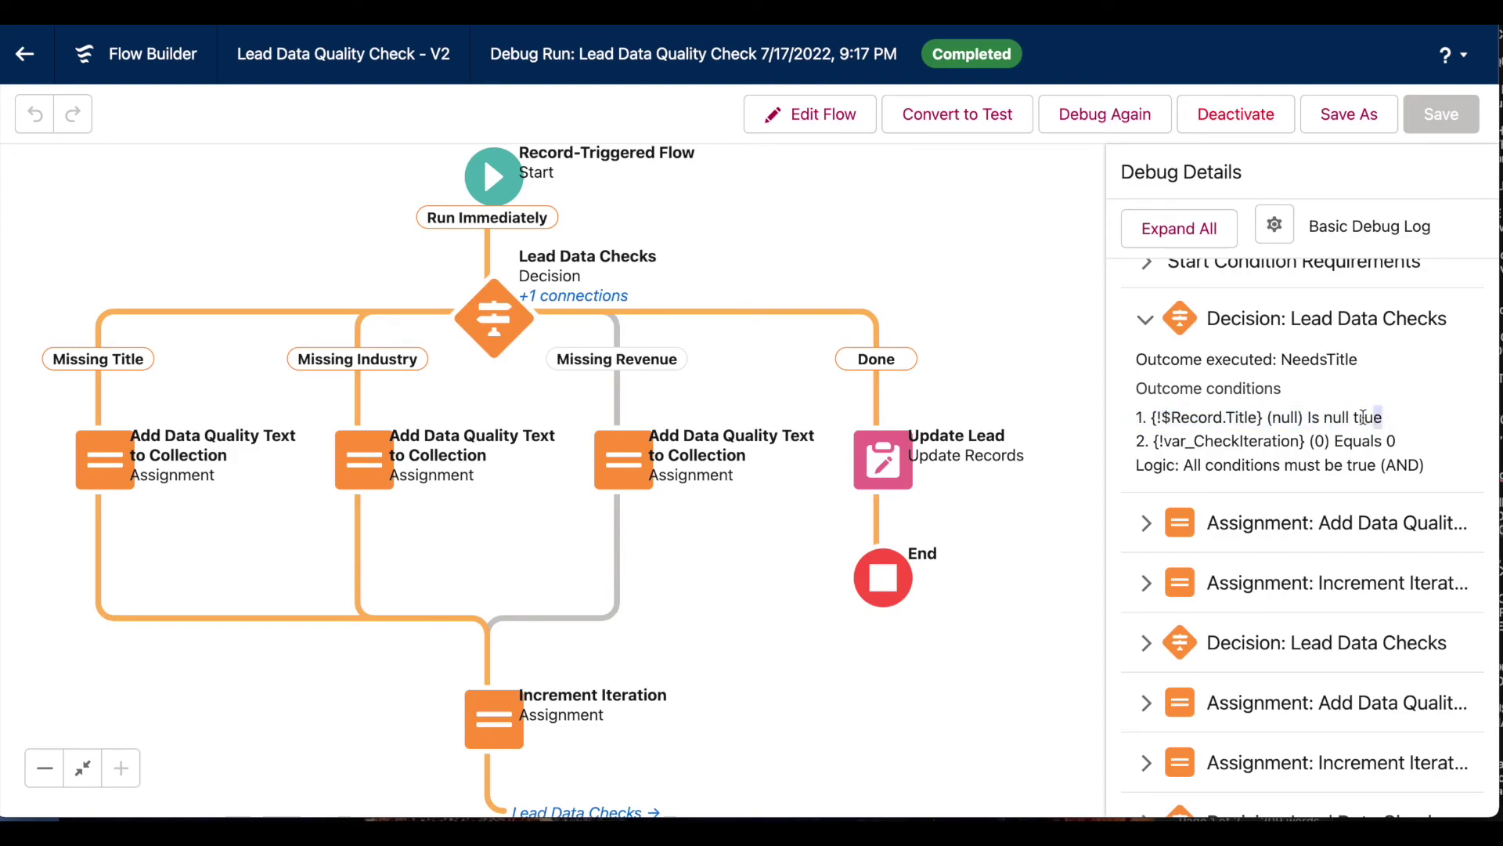
left_click(1333, 335)
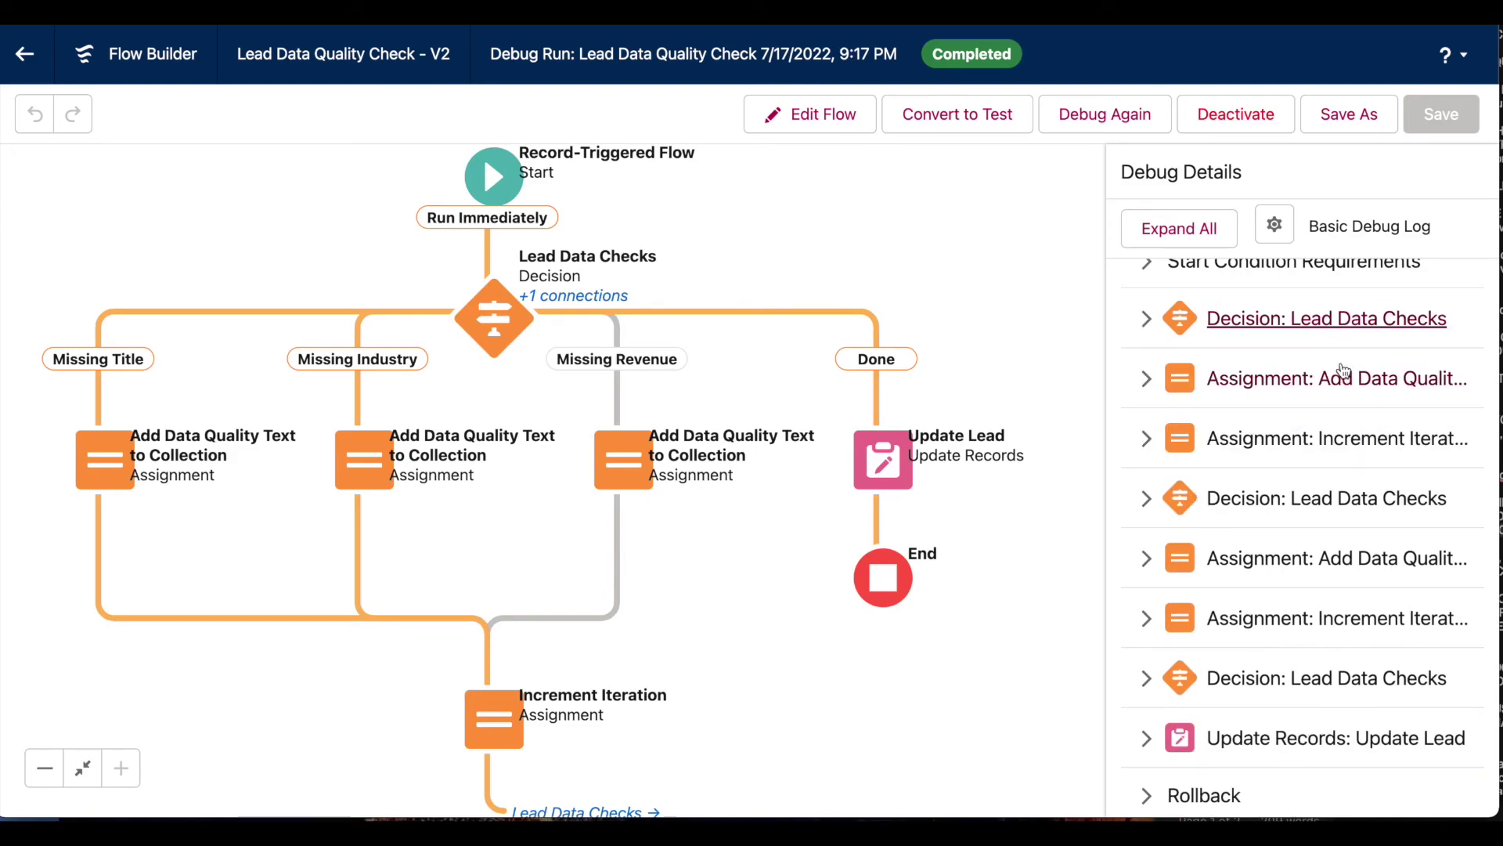
Step: Inspect the first Add Data Quality Text assignment: collection_DataQualityText becomes ["Missing Title"]
left_click(1336, 378)
scroll(1341, 368, "down", 1)
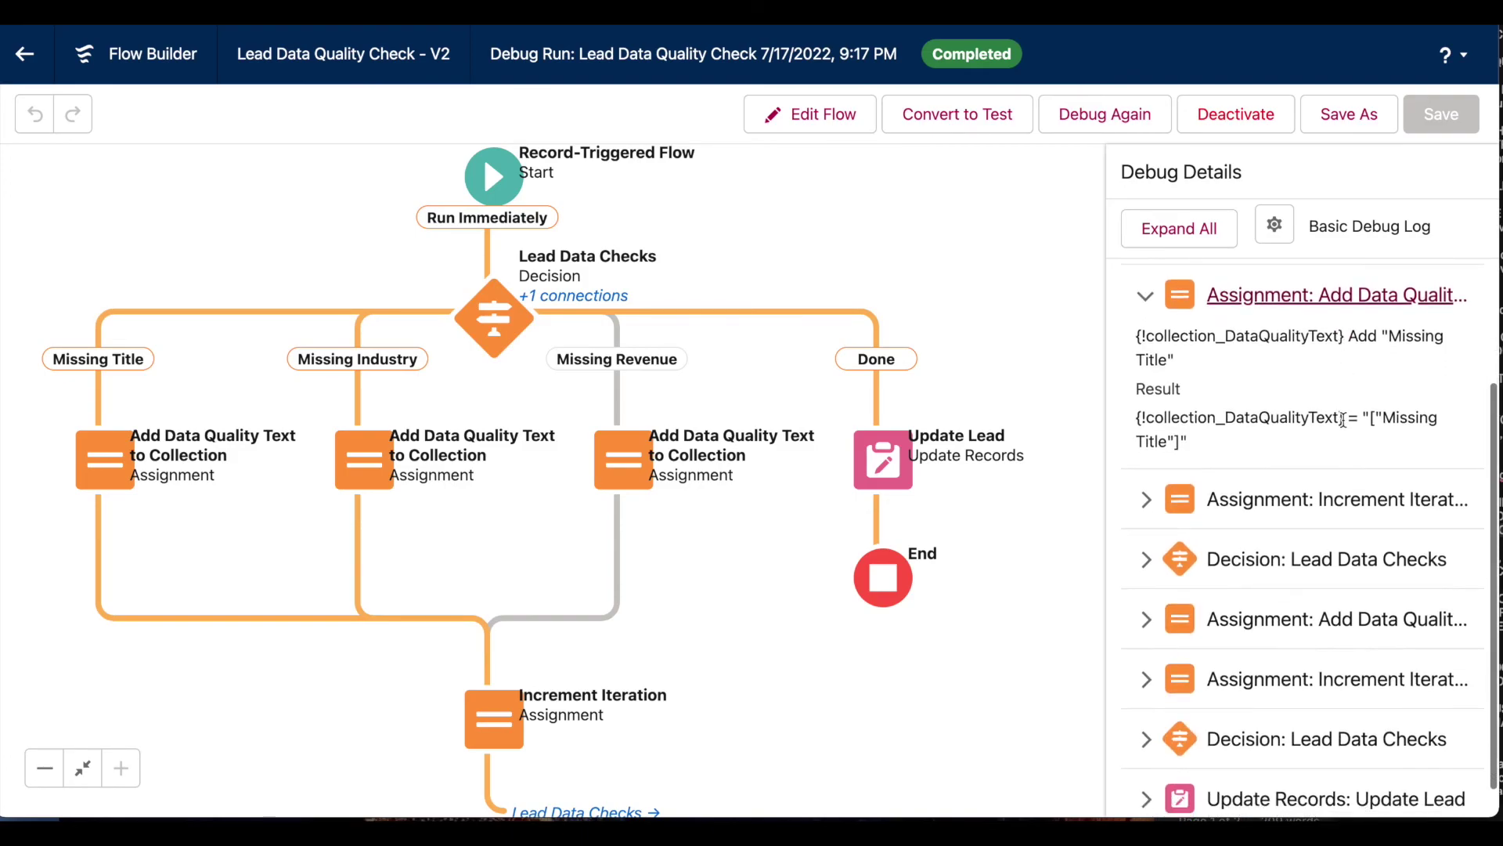
left_click_drag(1344, 418, 1130, 415)
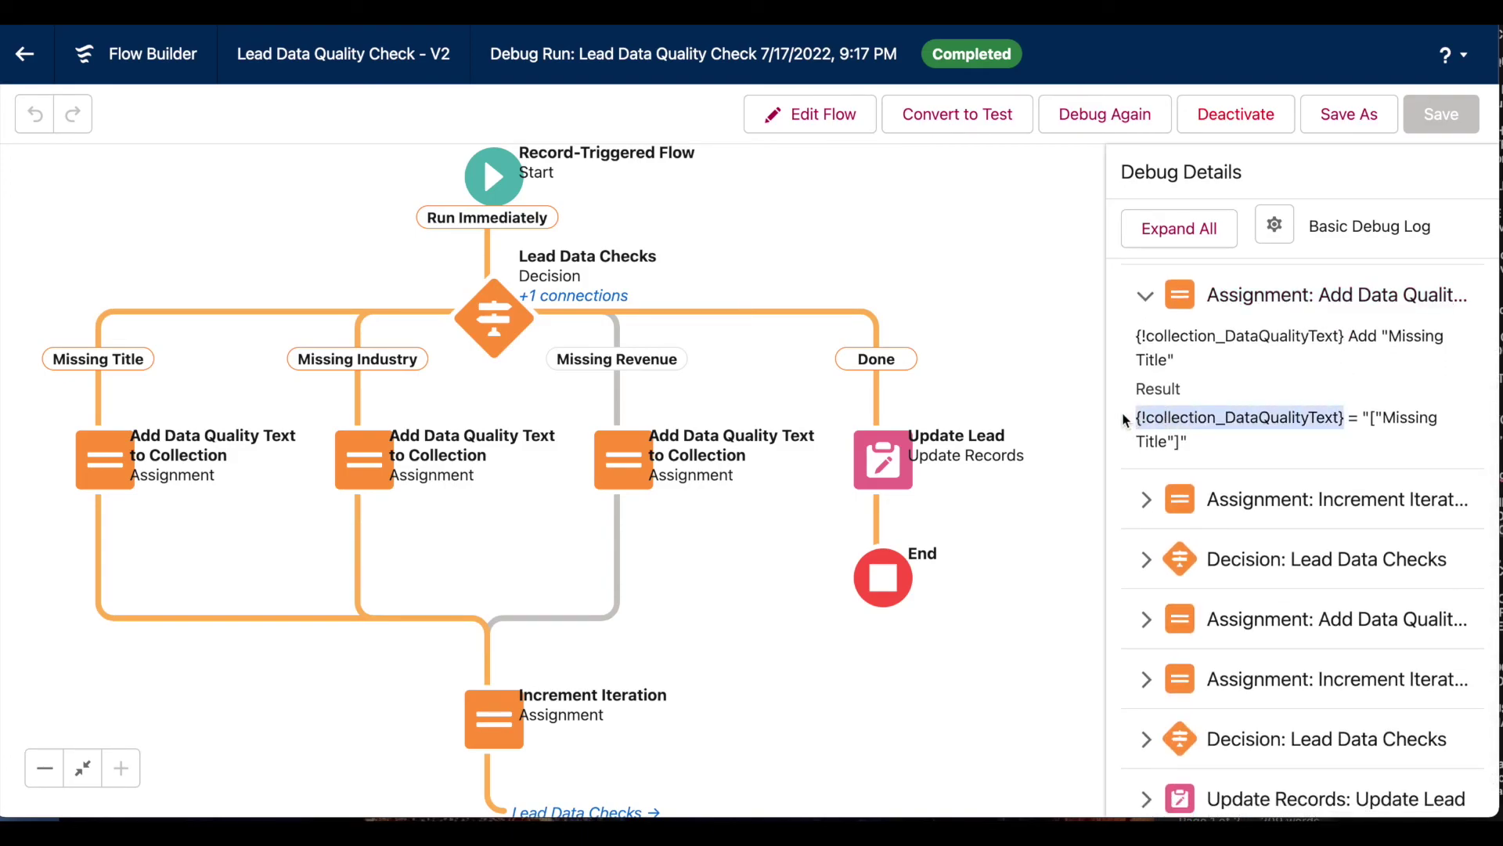
left_click(1402, 430)
left_click_drag(1364, 436, 1364, 417)
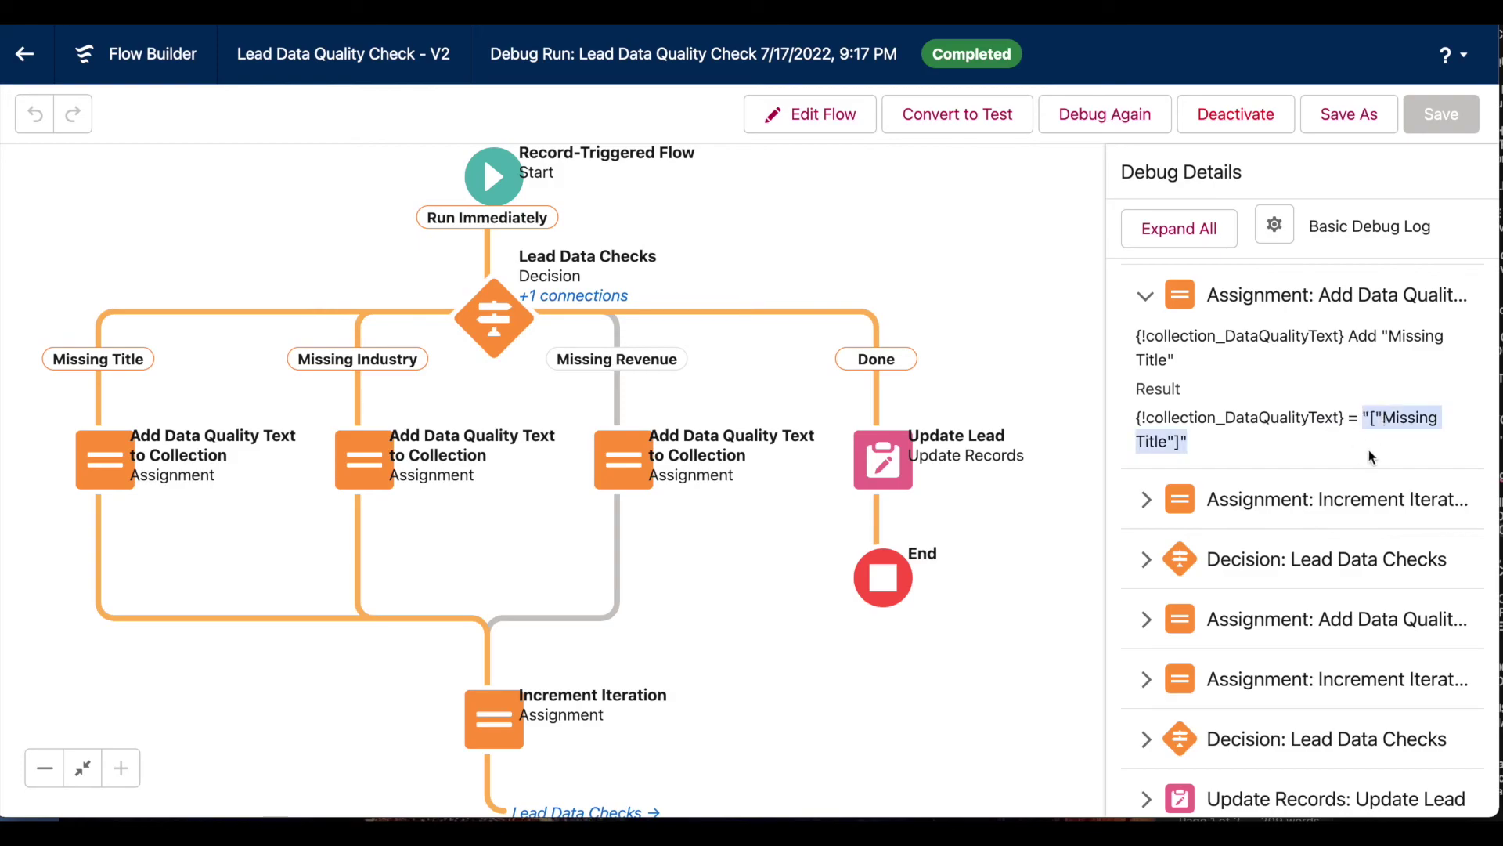
left_click(1307, 298)
Step: Inspect the second Lead Data Checks decision outcome
scroll(1355, 350, "down", 1)
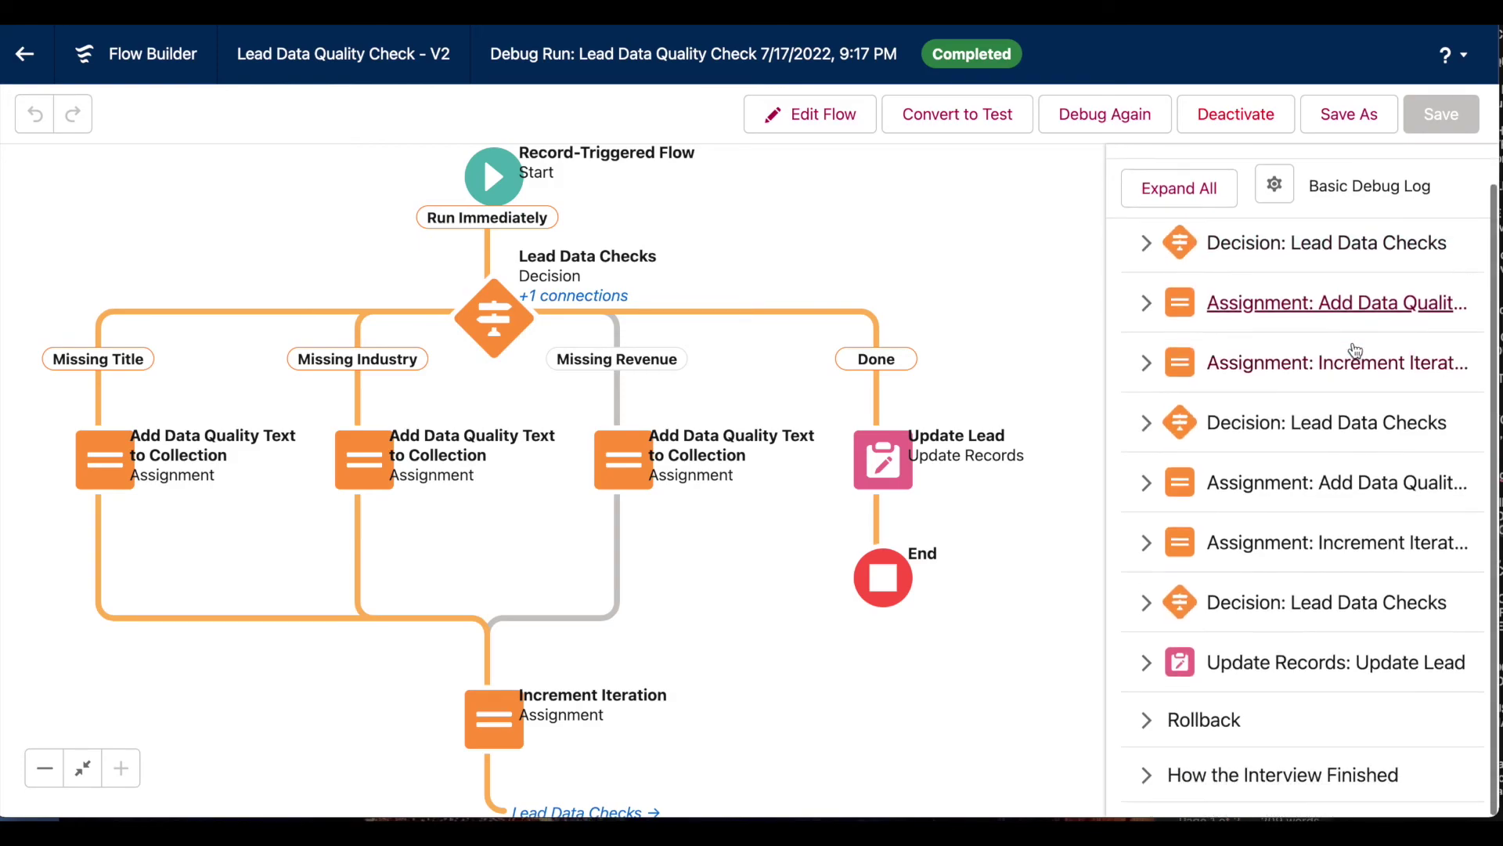
left_click(1356, 414)
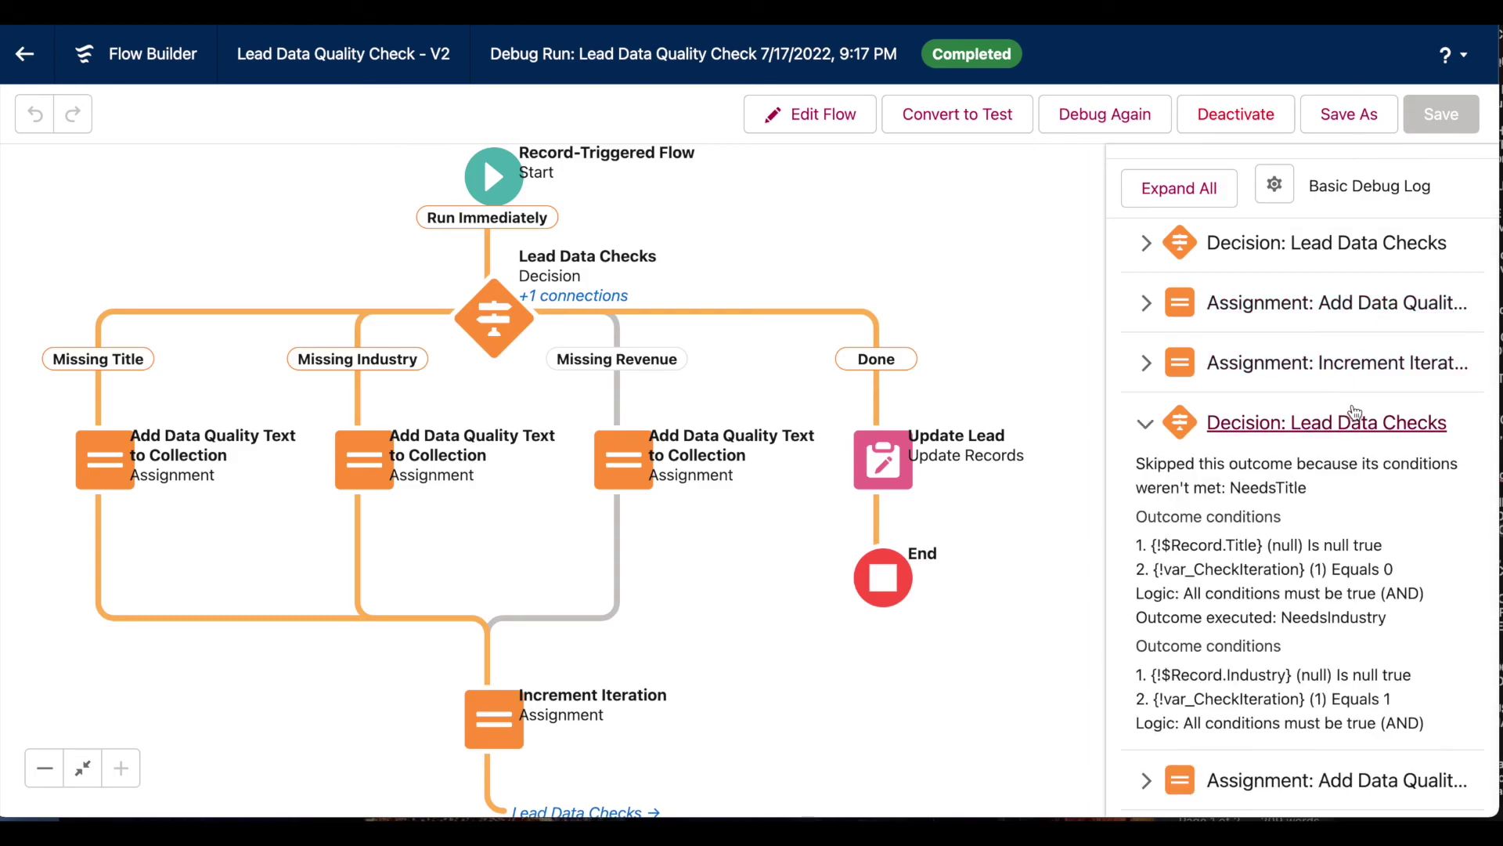
scroll(1355, 412, "down", 5)
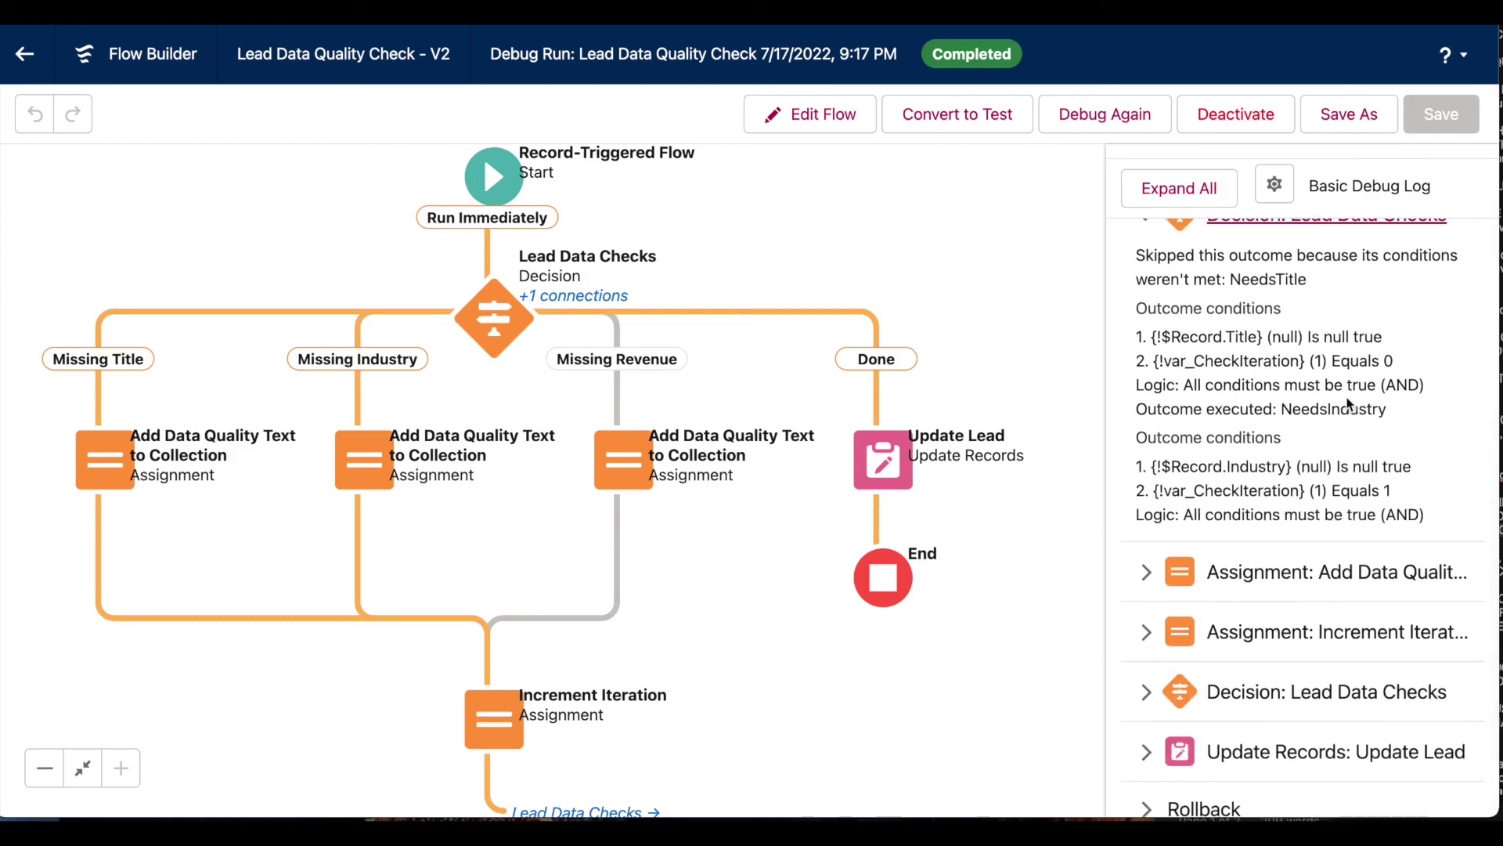
scroll(1362, 401, "down", 1)
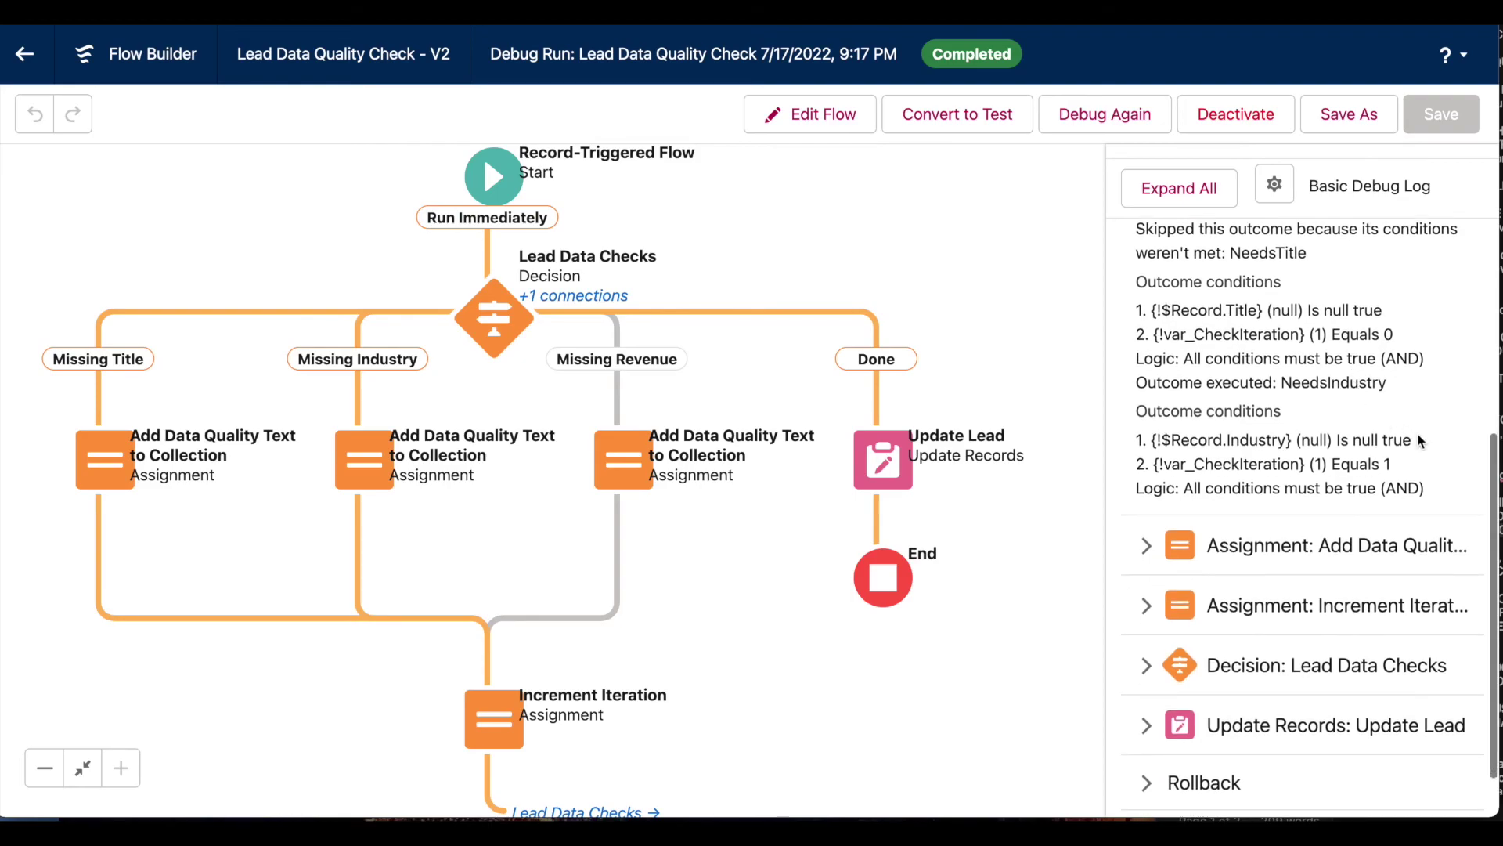
left_click_drag(1414, 440, 1124, 440)
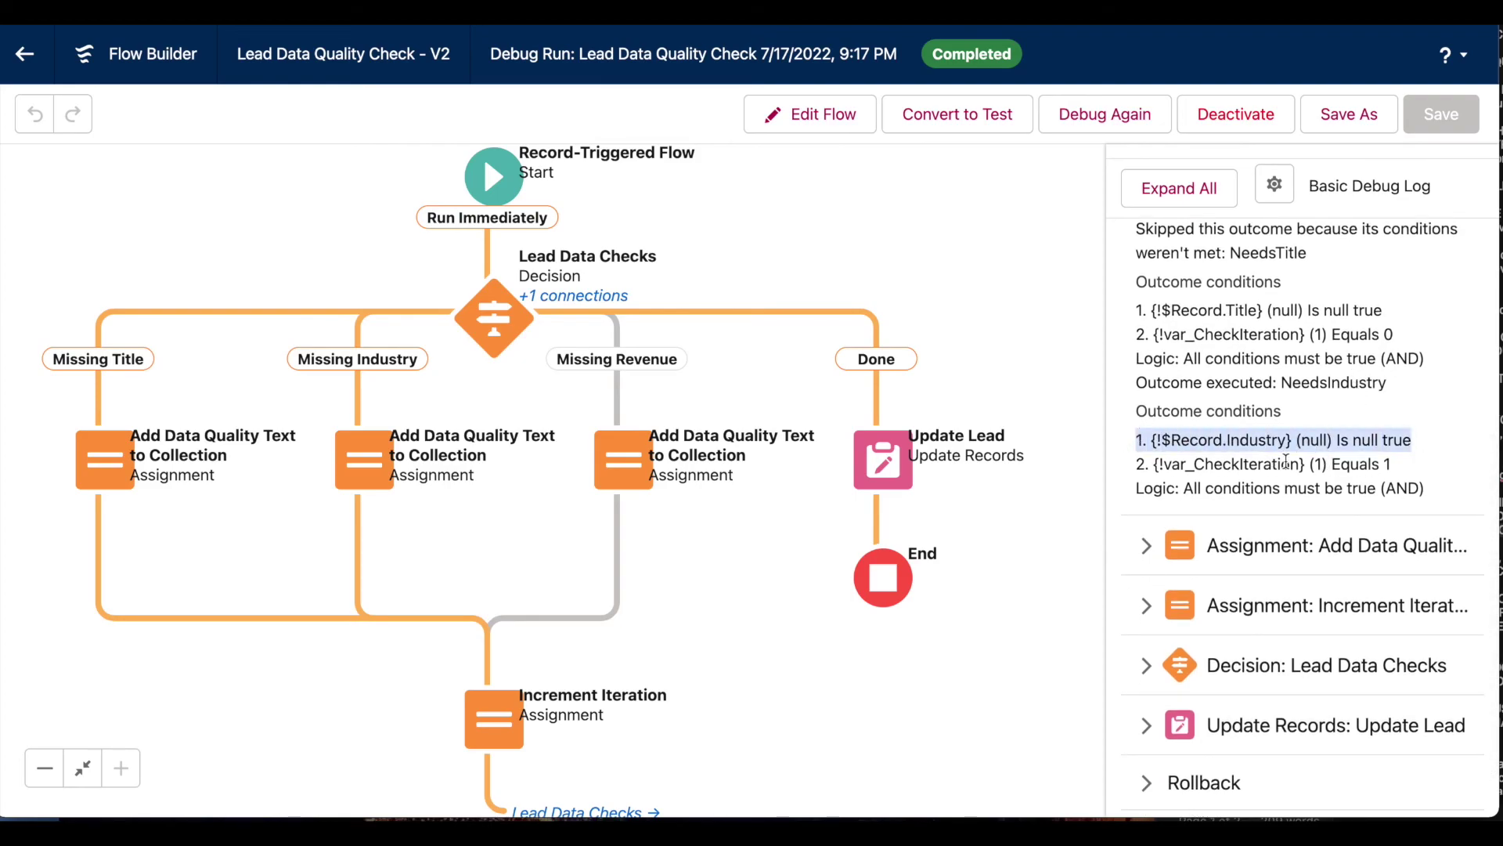
Step: Inspect the second assignment: the collection holds ["Missing Title","Missing Industry"]
left_click(1372, 558)
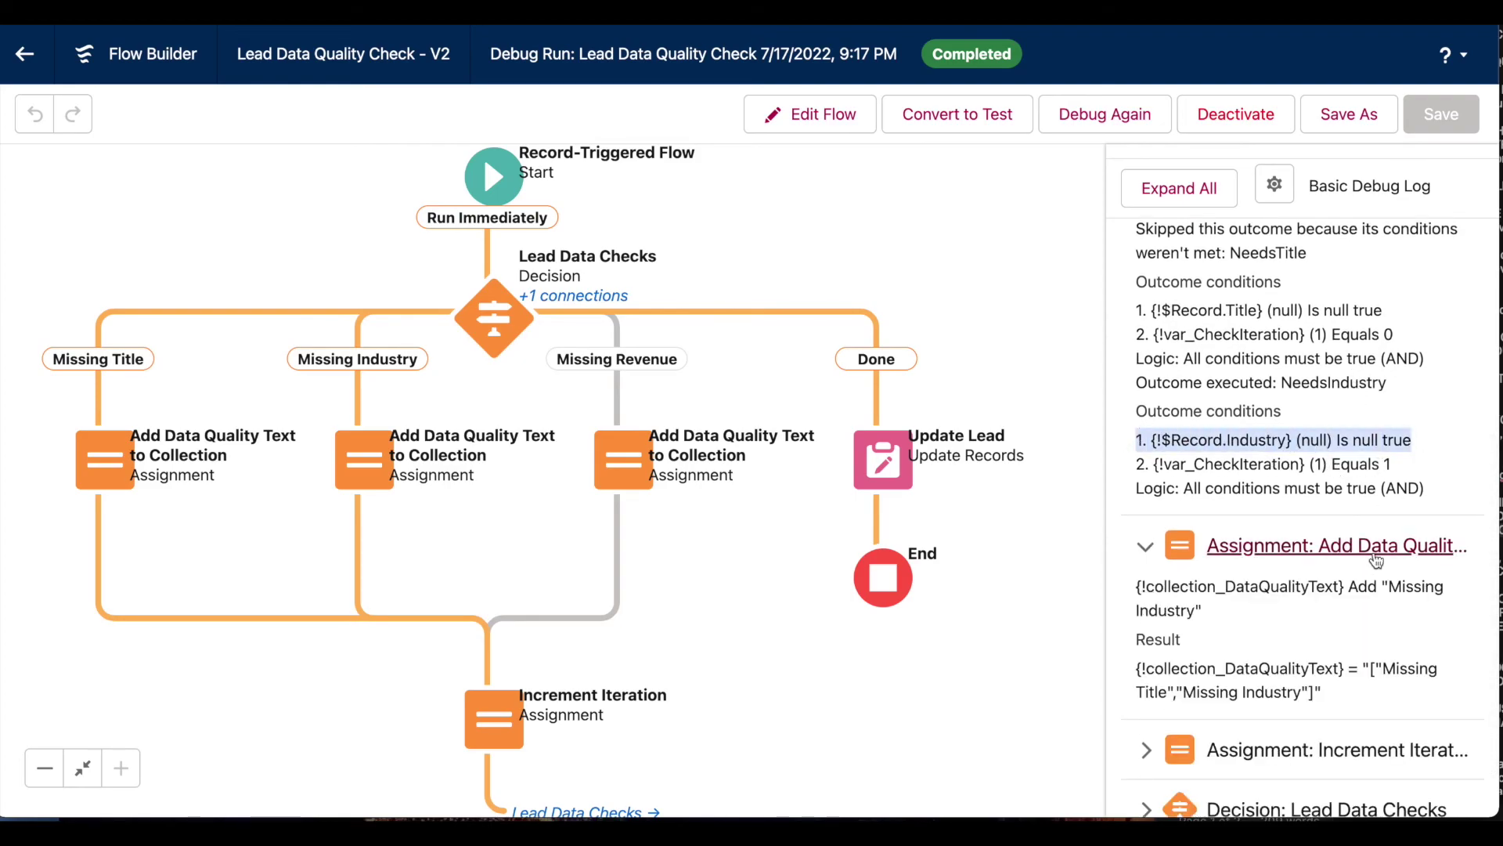
scroll(1375, 483, "down", 5)
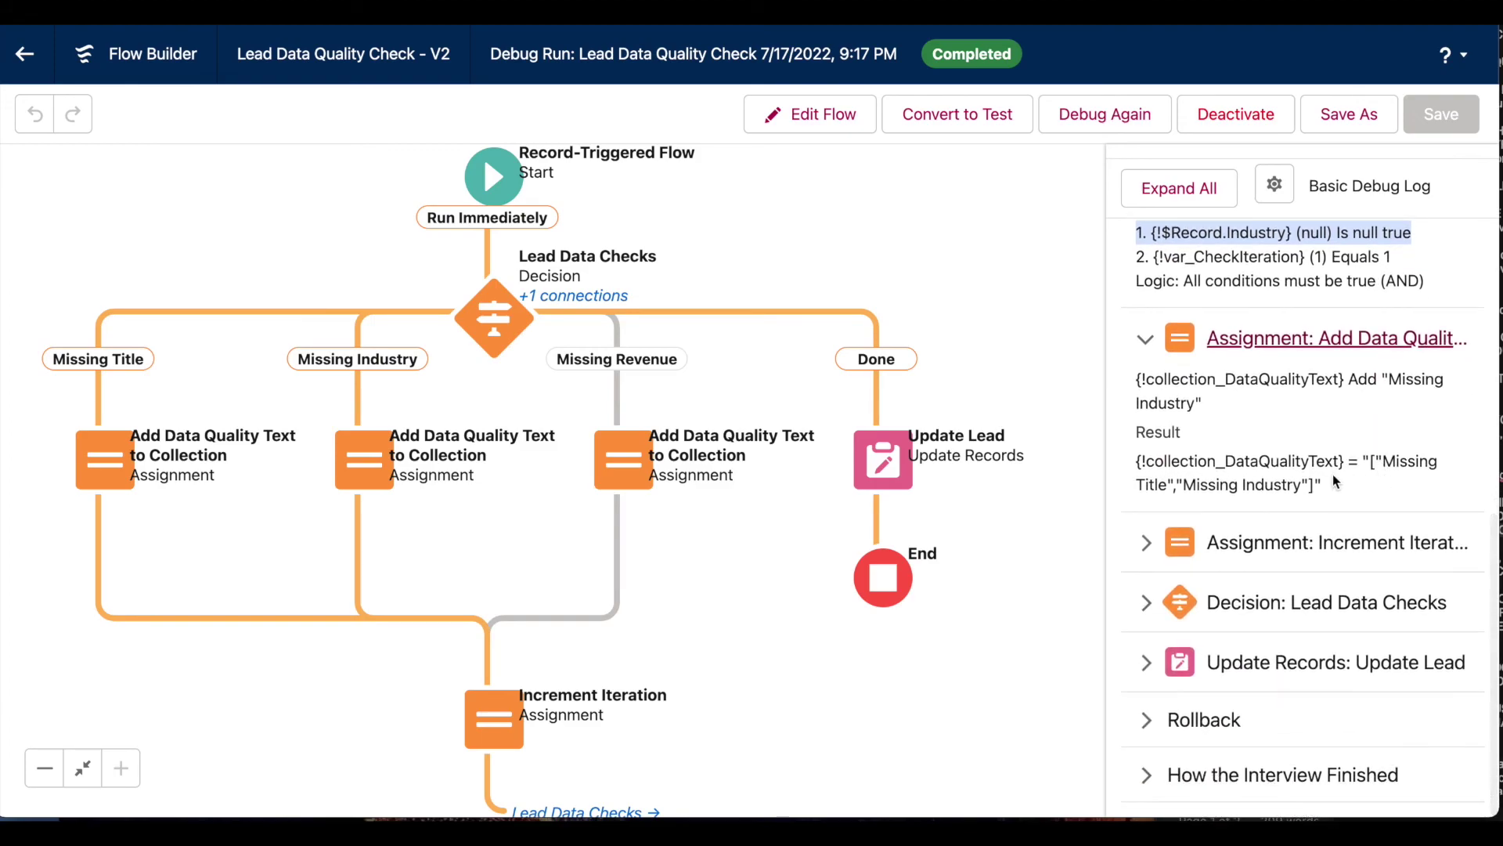
left_click_drag(1312, 484, 1179, 479)
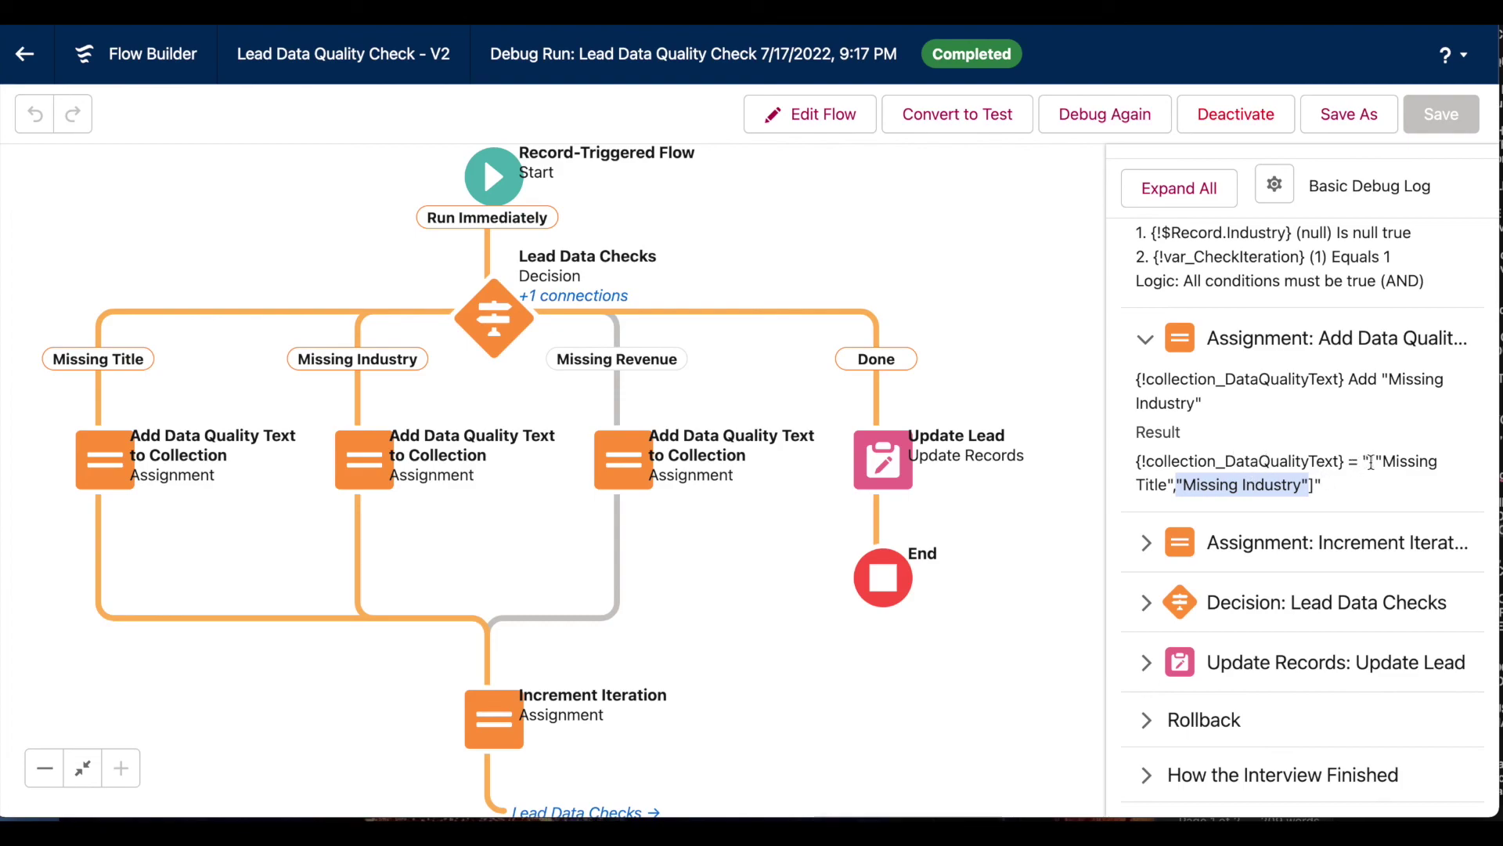
left_click_drag(1370, 462, 1164, 484)
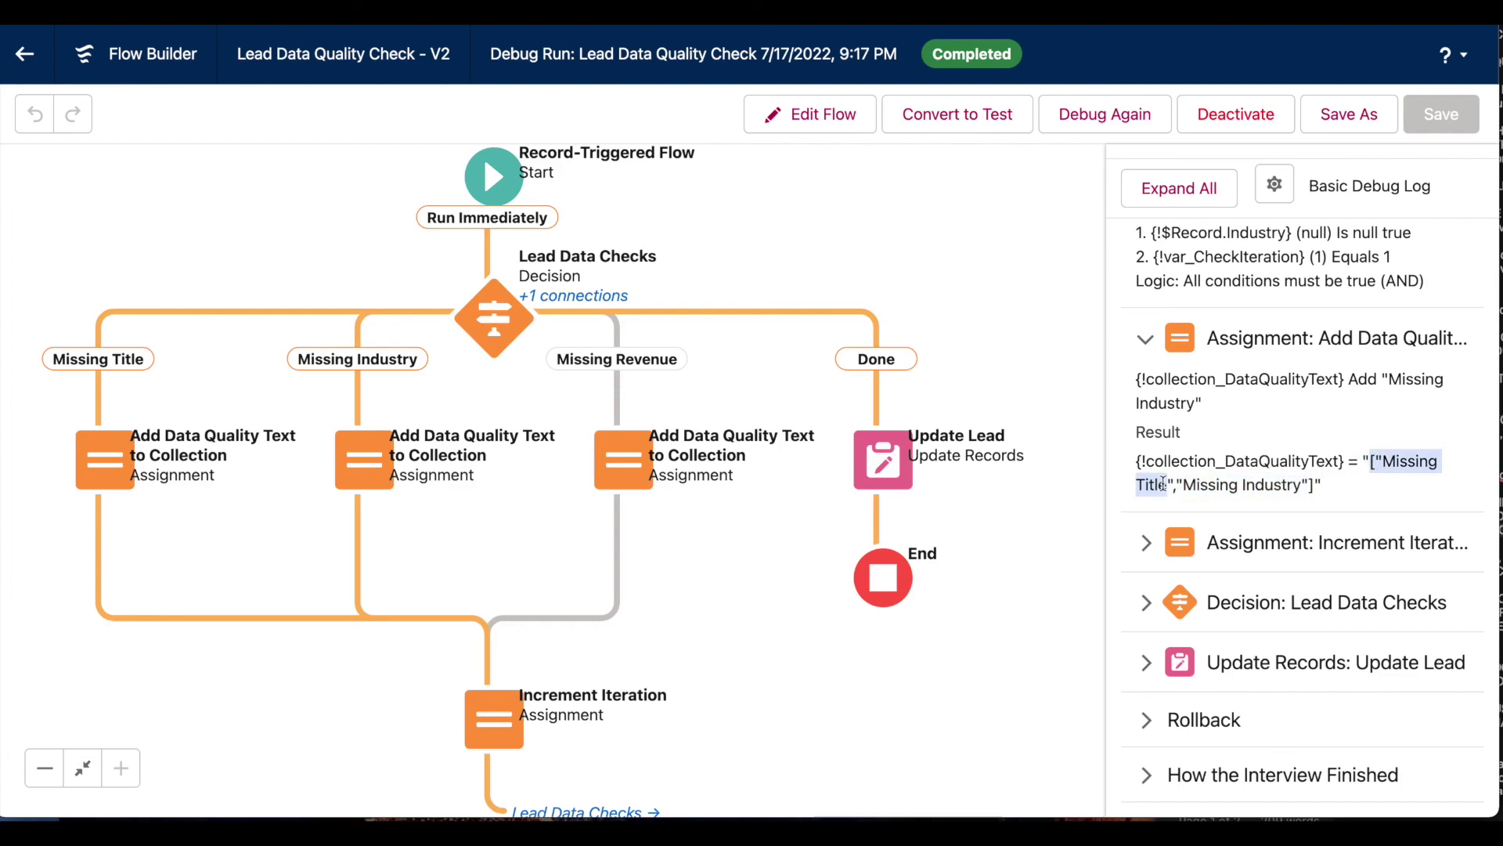